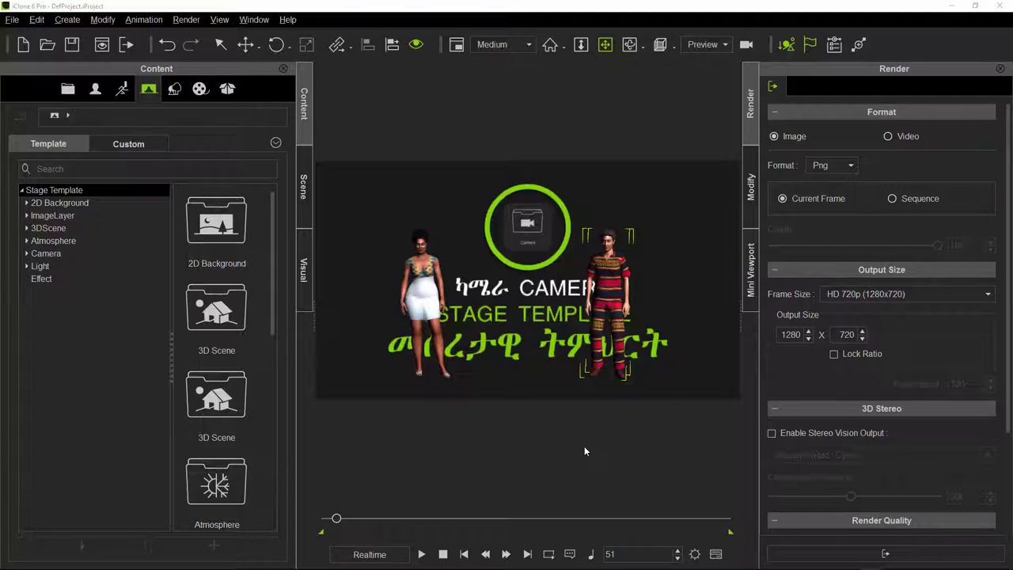
Step: Add the Dolly & Crane camera template to the scene and play part of its camera move
{"action": "left_click", "coordinate": [303, 116]}
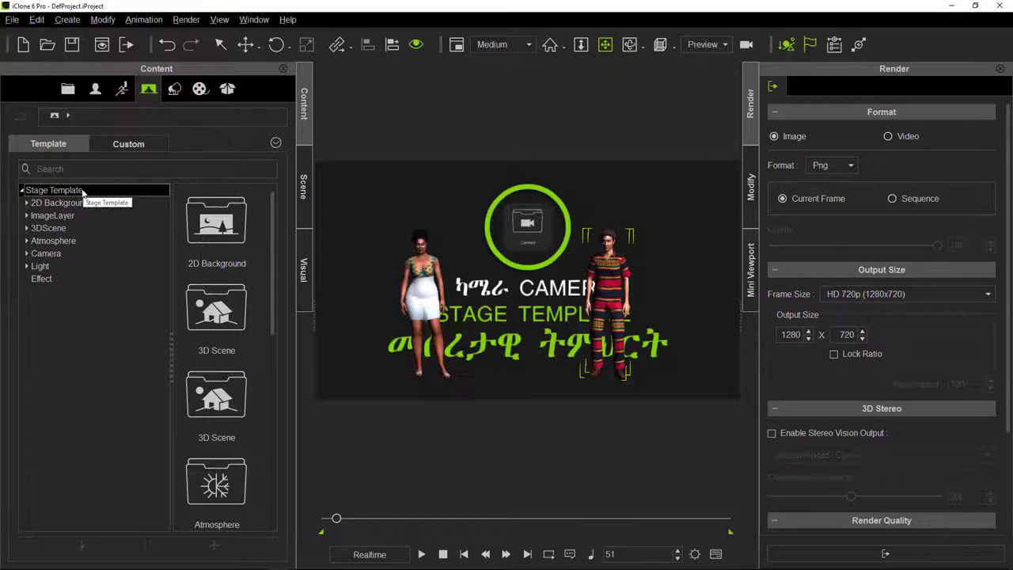
{"action": "left_click", "coordinate": [46, 253]}
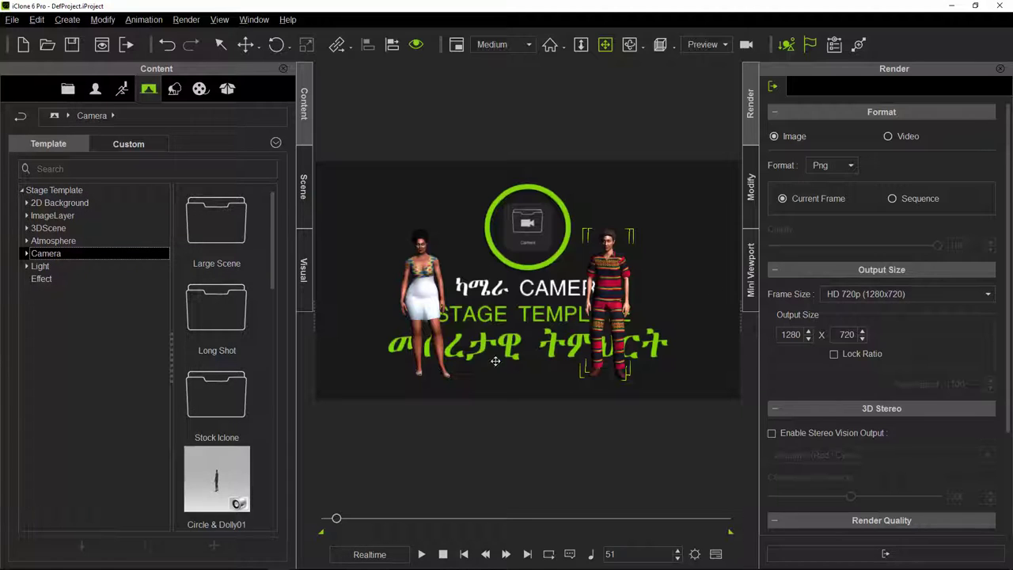
{"action": "scroll", "coordinate": [275, 365], "scroll_direction": "down", "scroll_amount": 3}
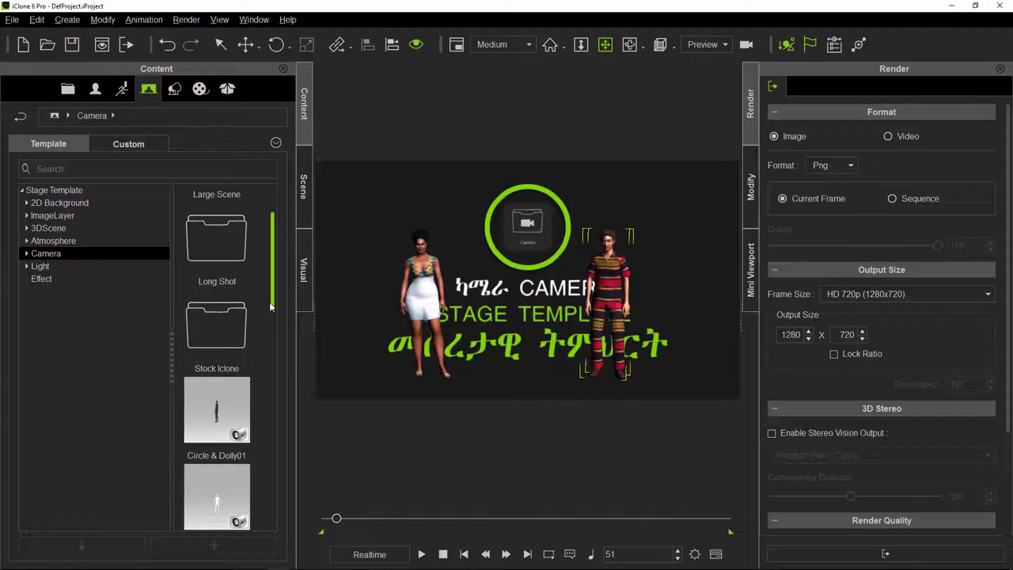
{"action": "scroll", "coordinate": [275, 365], "scroll_direction": "down", "scroll_amount": 3}
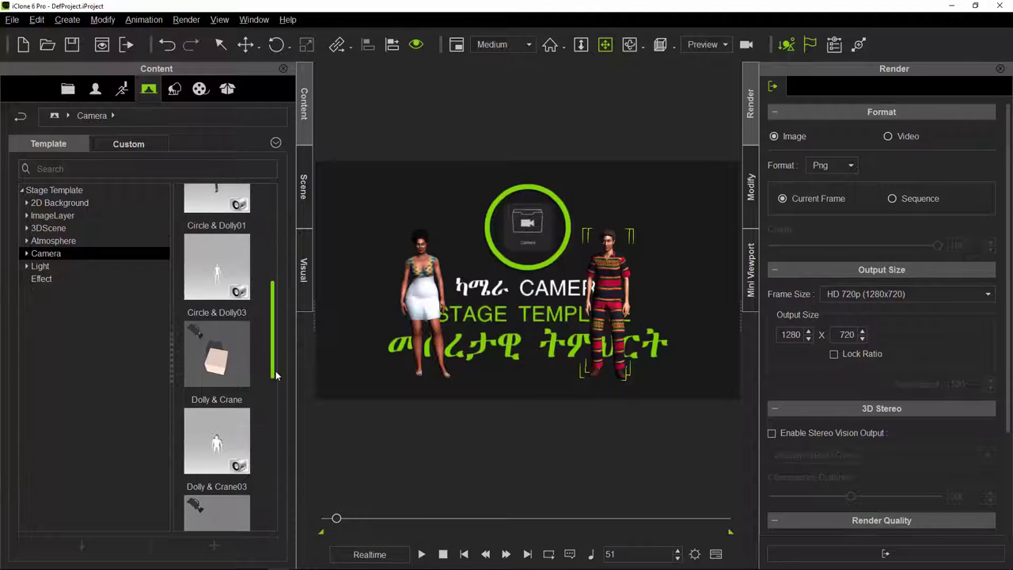
{"action": "scroll", "coordinate": [276, 402], "scroll_direction": "down", "scroll_amount": 3}
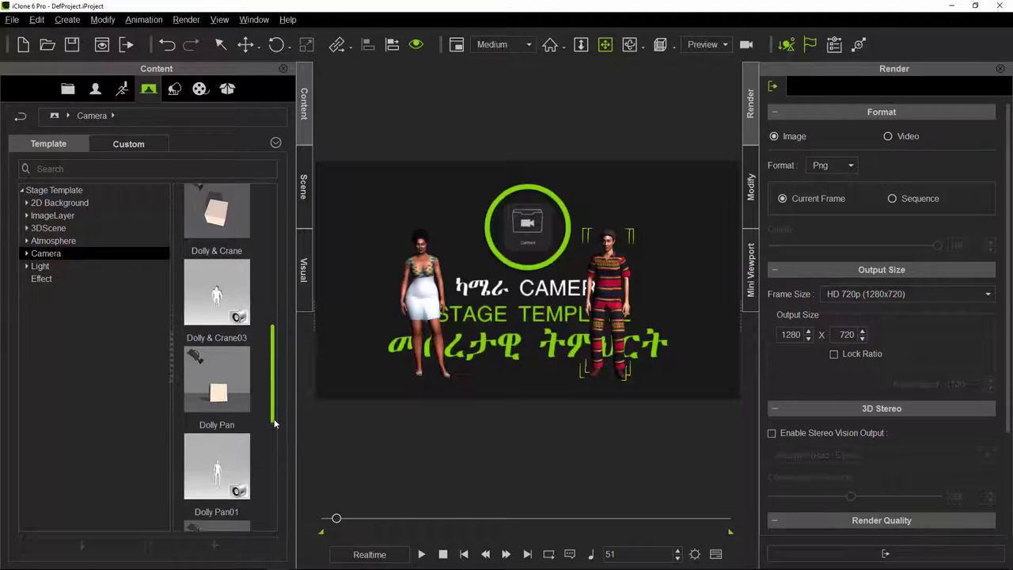
{"action": "scroll", "coordinate": [258, 371], "scroll_direction": "up", "scroll_amount": 5}
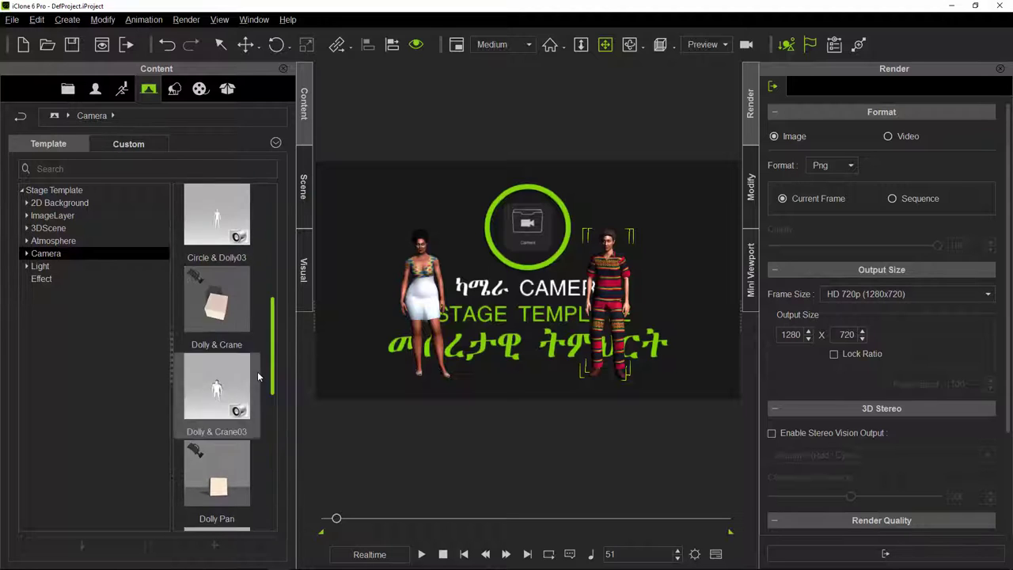
{"action": "scroll", "coordinate": [261, 348], "scroll_direction": "down", "scroll_amount": 1}
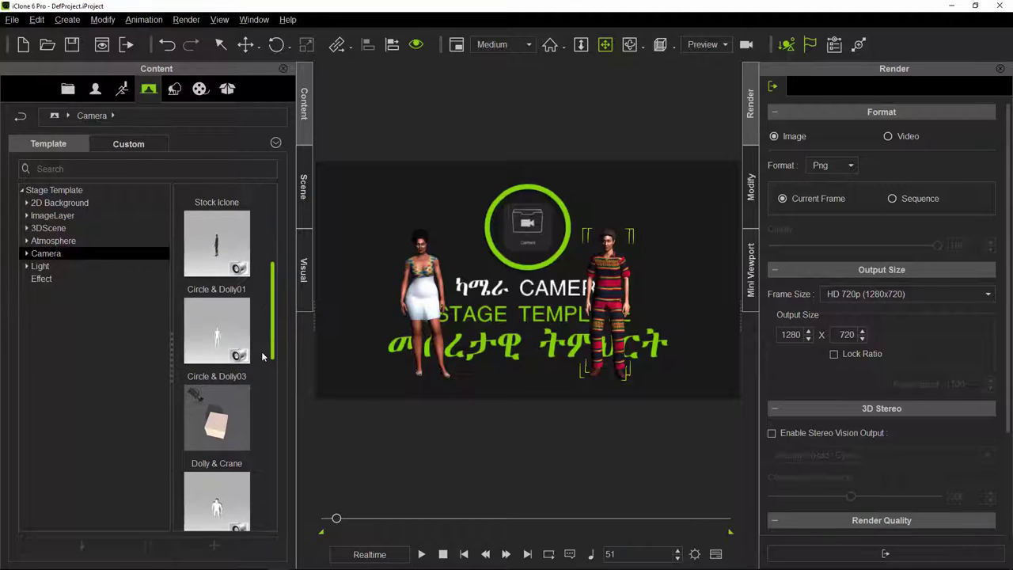
{"action": "scroll", "coordinate": [264, 356], "scroll_direction": "down", "scroll_amount": 1}
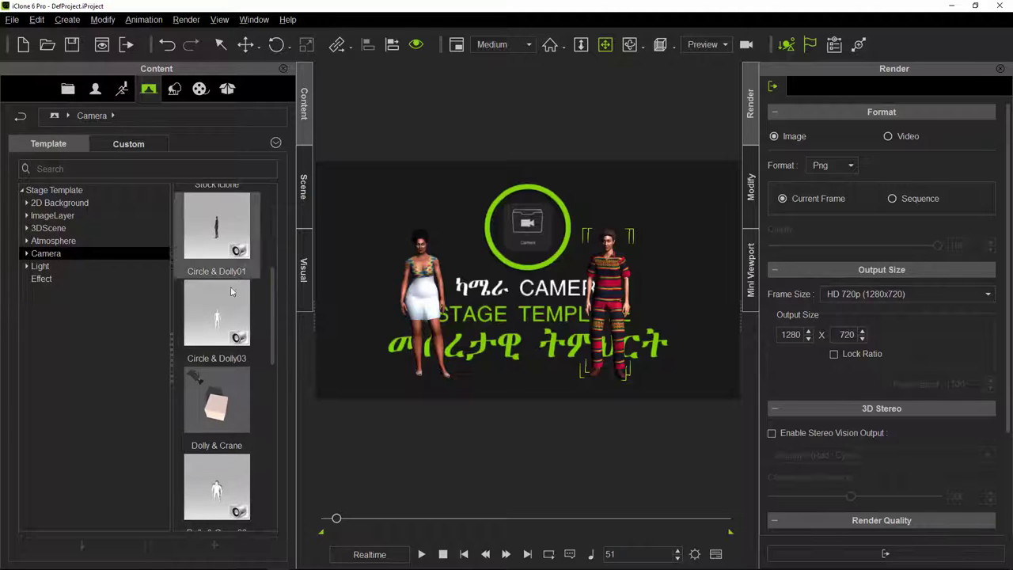
{"action": "scroll", "coordinate": [270, 350], "scroll_direction": "down", "scroll_amount": 1}
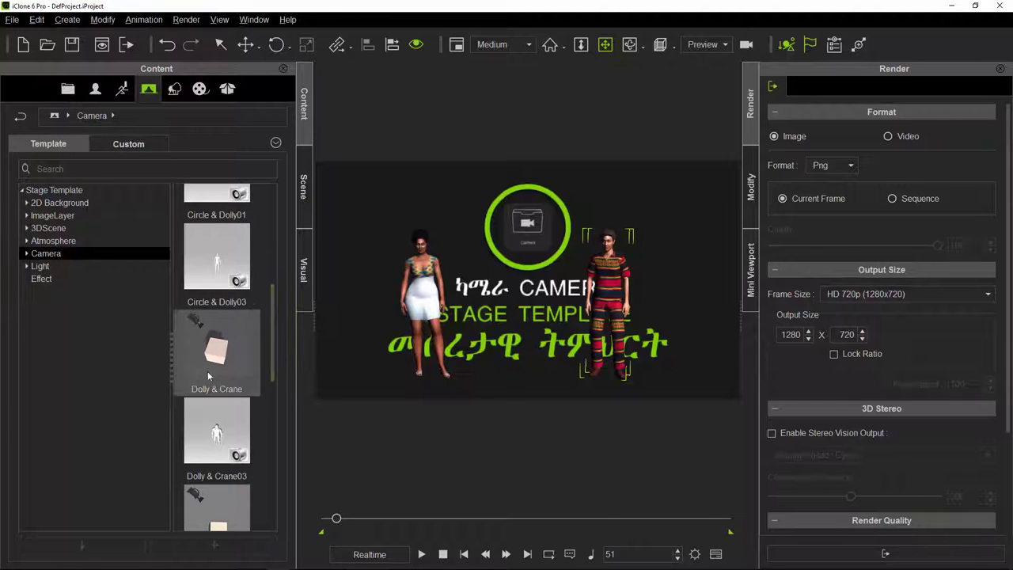
{"action": "left_click_drag", "start_coordinate": [253, 356], "coordinate": [519, 301]}
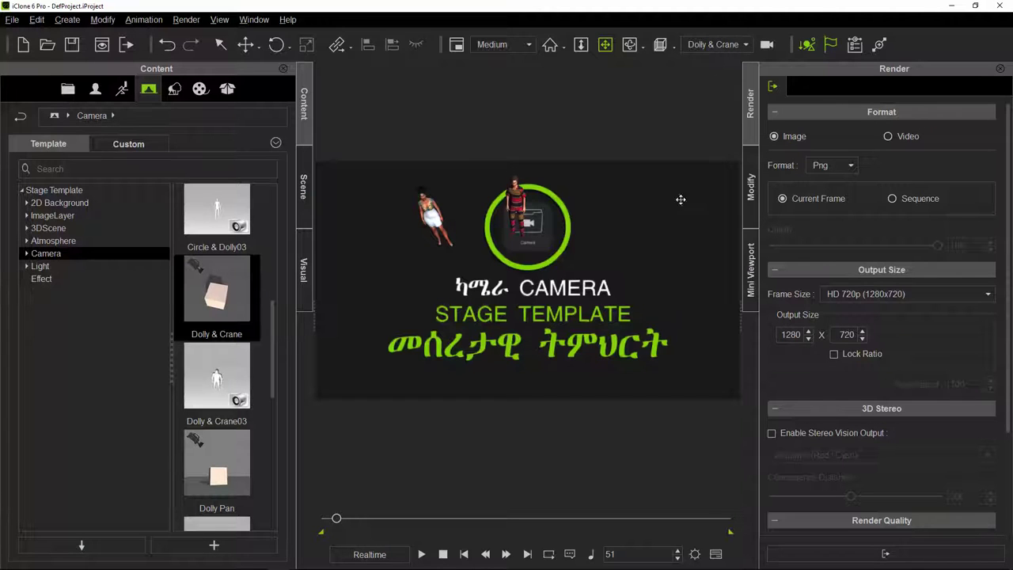
{"action": "left_click", "coordinate": [420, 556]}
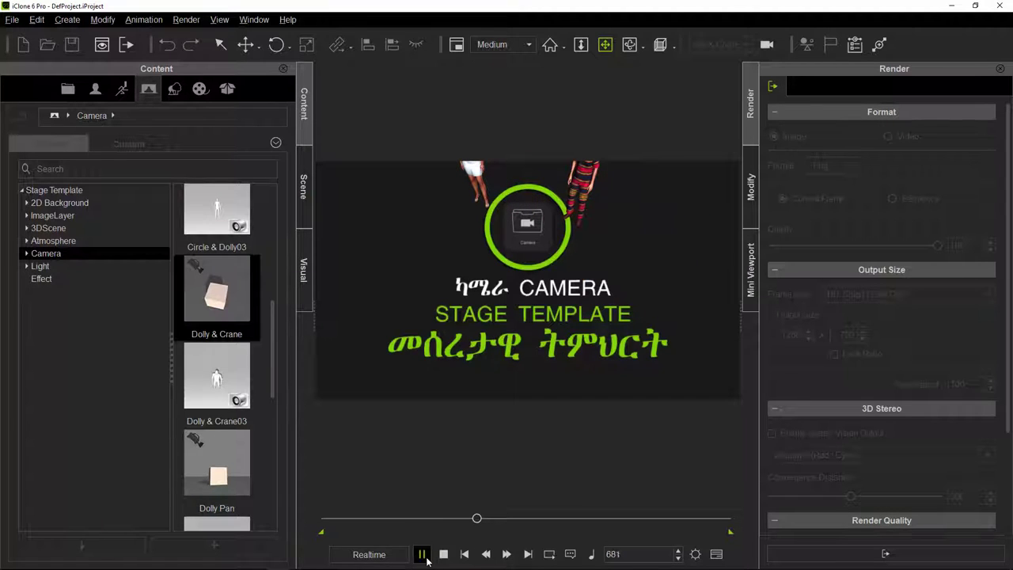
{"action": "left_click", "coordinate": [422, 554]}
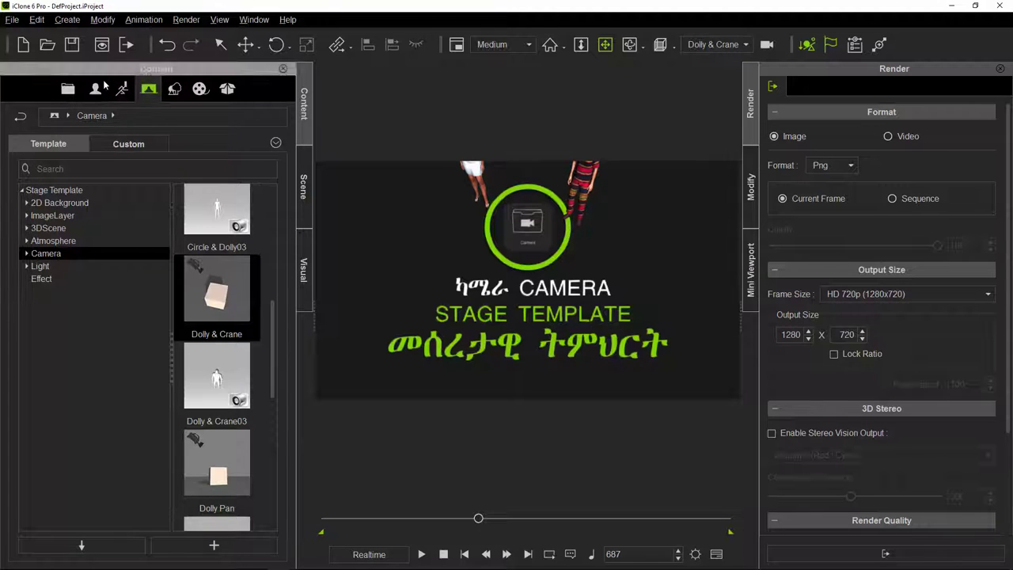
Step: Load the Flower Garden 3D scene template around the two avatars
{"action": "left_click", "coordinate": [67, 88]}
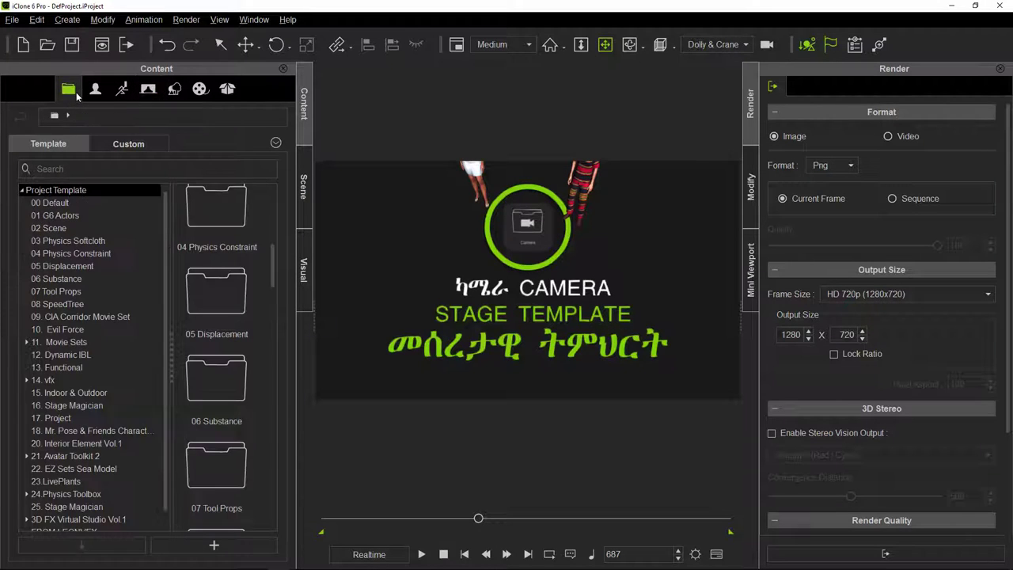
{"action": "left_click", "coordinate": [148, 89]}
{"action": "left_click", "coordinate": [49, 228]}
{"action": "scroll", "coordinate": [252, 370], "scroll_direction": "down", "scroll_amount": 6}
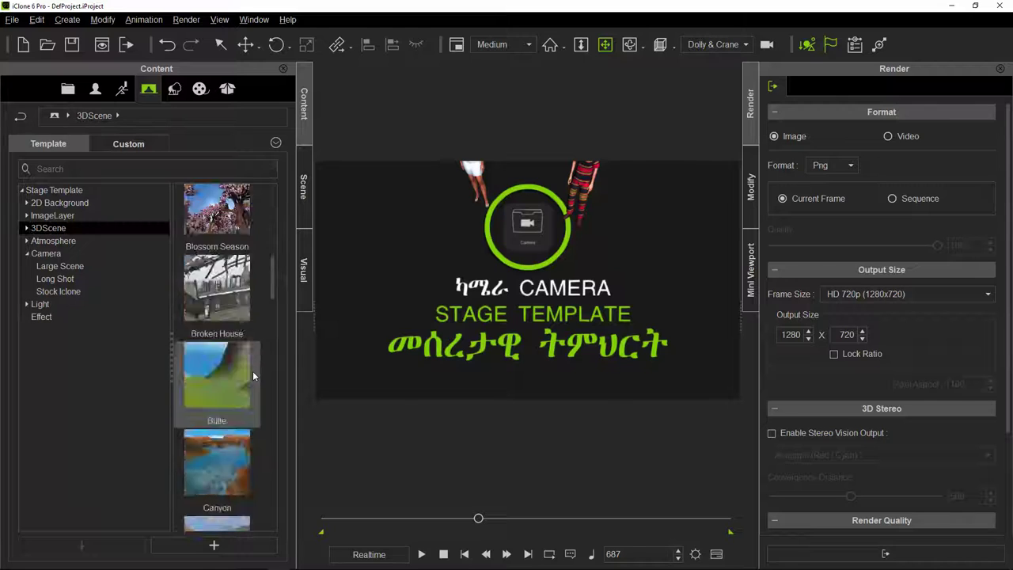
{"action": "left_click_drag", "start_coordinate": [199, 471], "coordinate": [479, 324]}
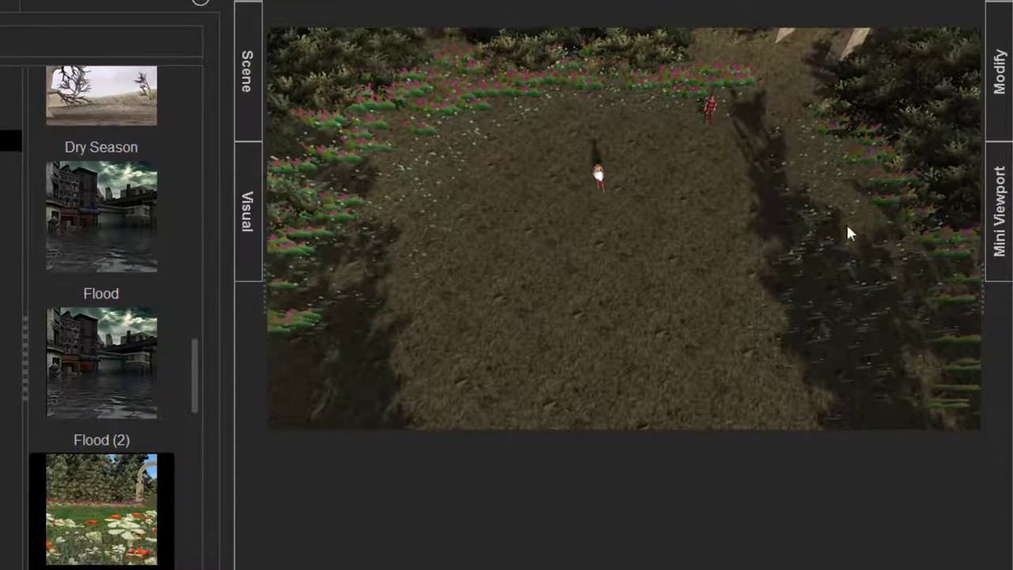
Step: Reframe the Dolly & Crane camera in the garden, preview the animation while checking the scene object list, and stop playback
{"action": "left_click_drag", "start_coordinate": [794, 250], "coordinate": [817, 105]}
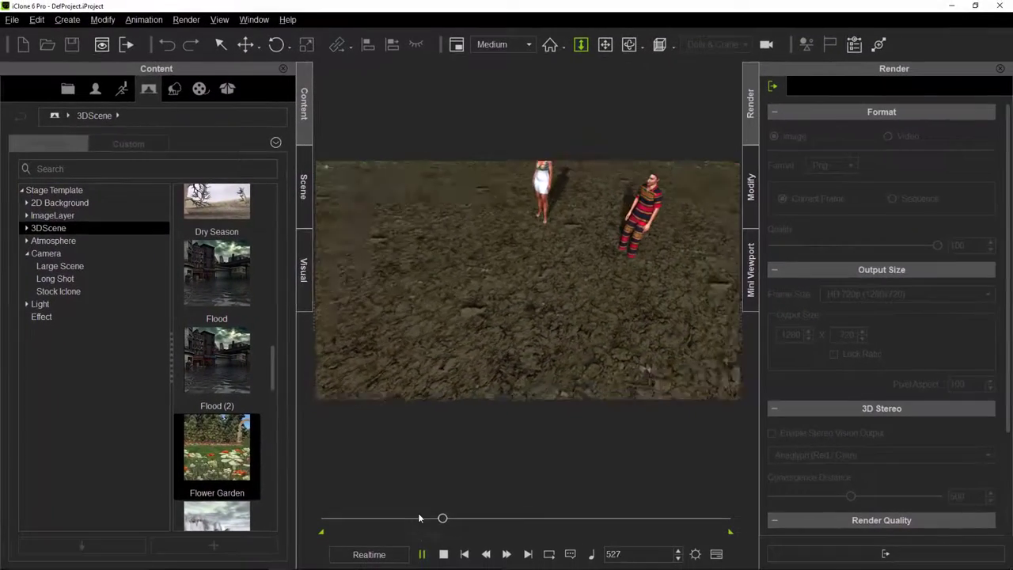
{"action": "left_click", "coordinate": [302, 182]}
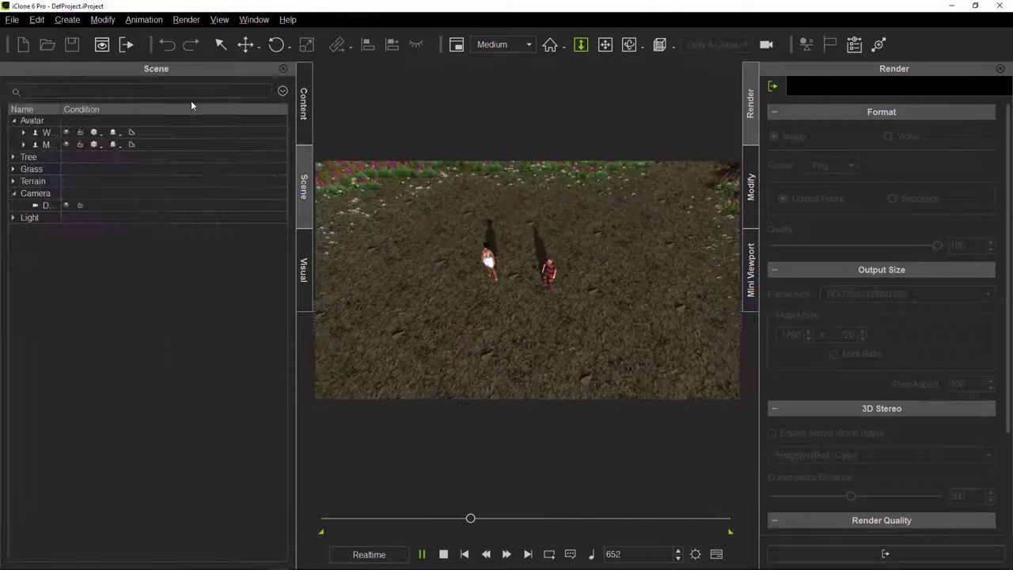
{"action": "left_click", "coordinate": [304, 107]}
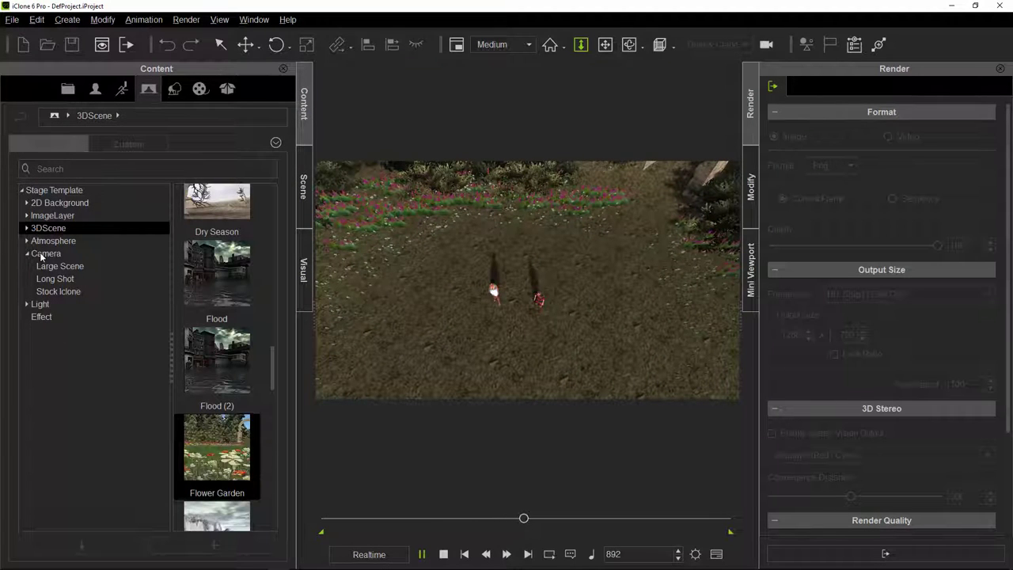
{"action": "left_click", "coordinate": [445, 554]}
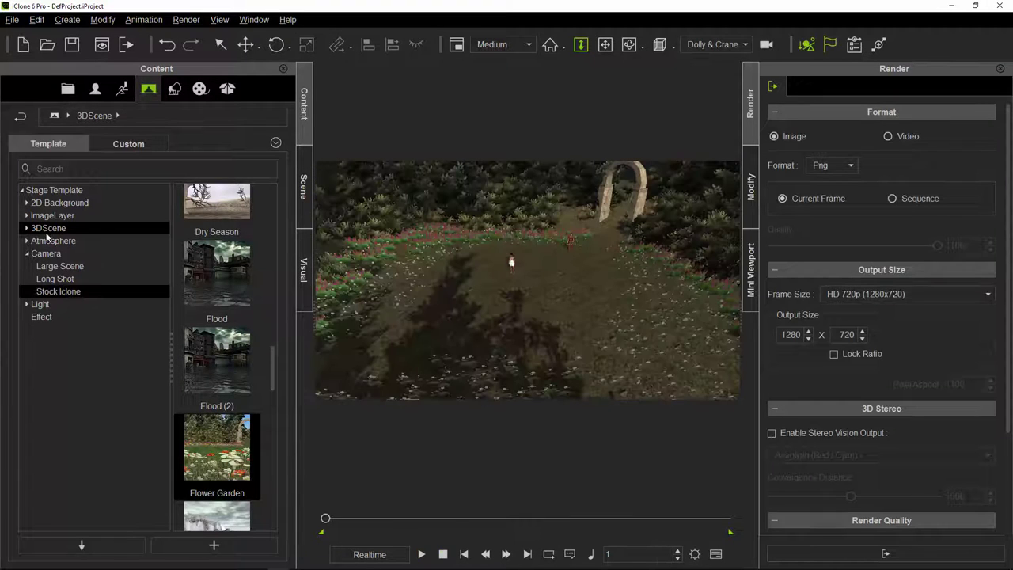
Step: Add the Switch Cam camera template to the garden scene and play its animation
{"action": "left_click", "coordinate": [46, 253]}
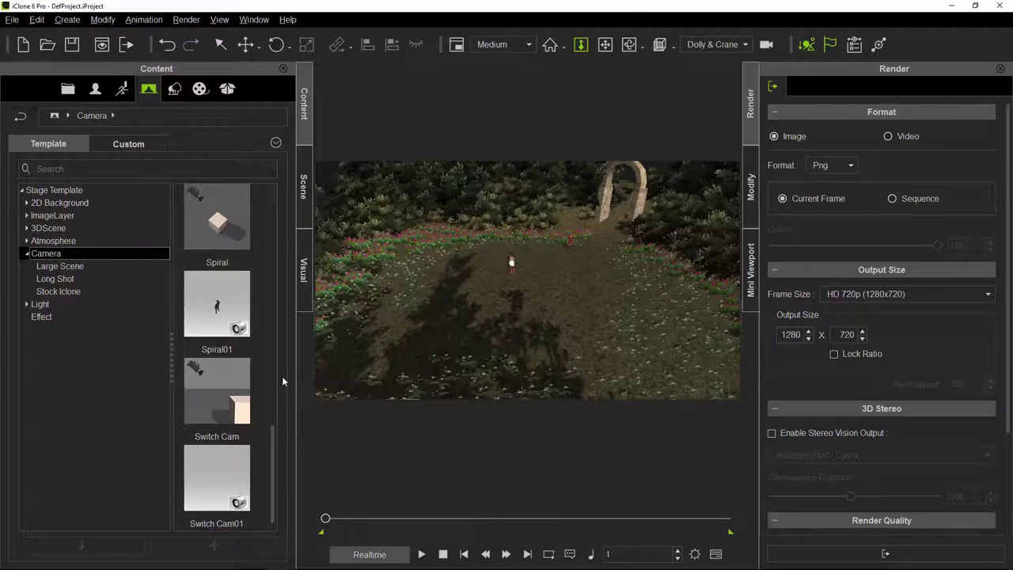
{"action": "left_click", "coordinate": [216, 392]}
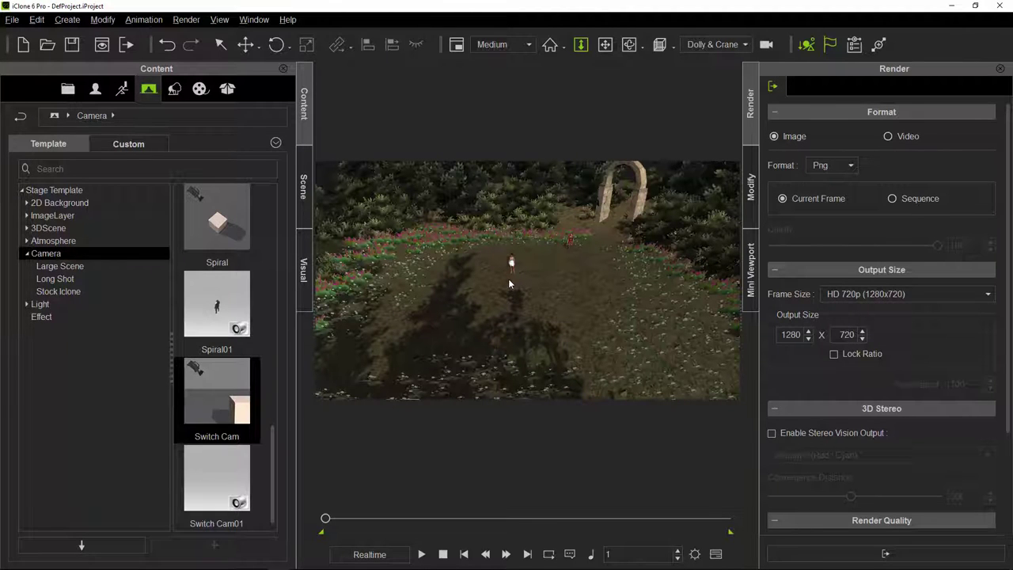
{"action": "left_click_drag", "start_coordinate": [508, 278], "coordinate": [508, 283]}
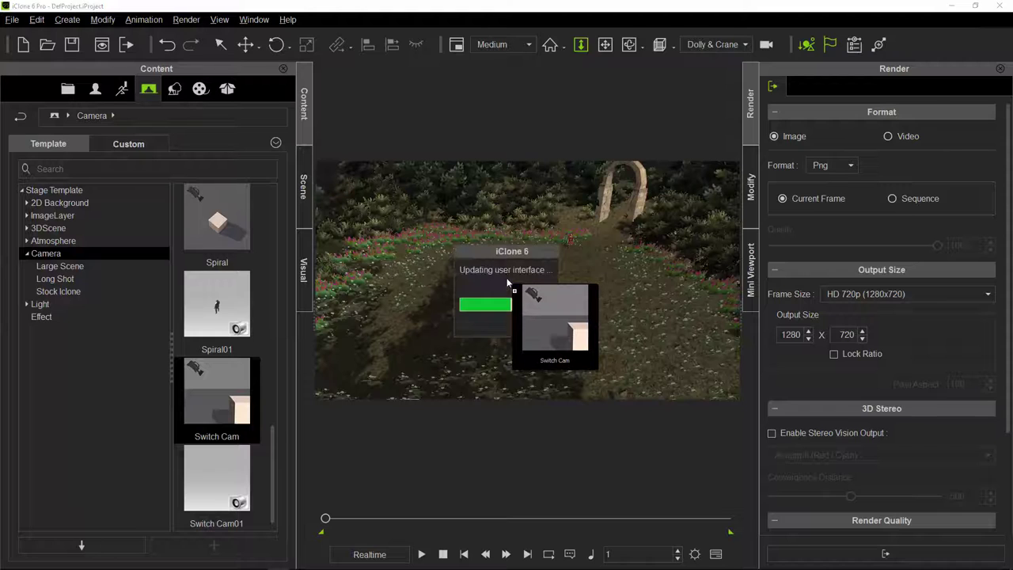
{"action": "left_click", "coordinate": [421, 555]}
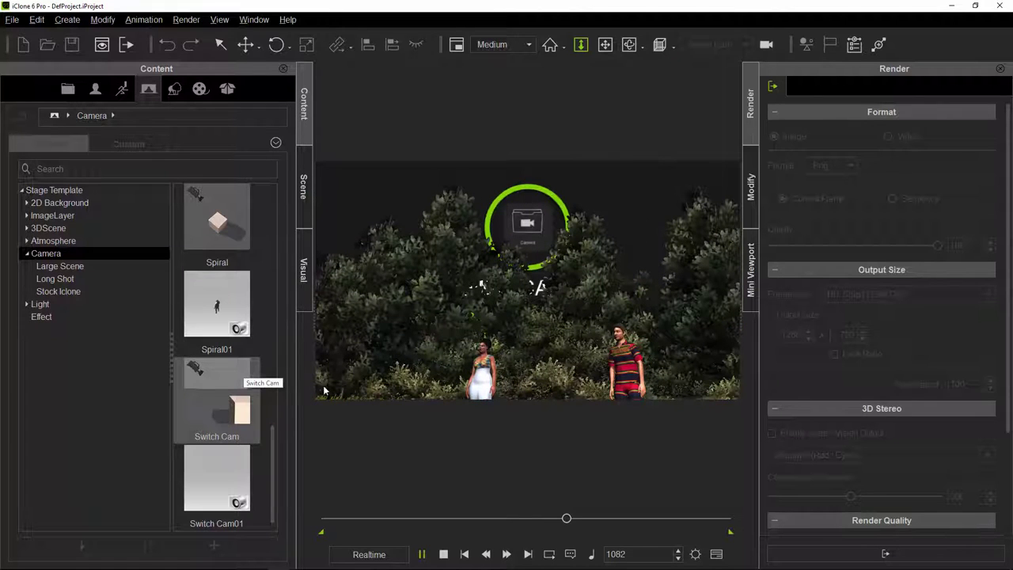
Step: Adjust the Switch Cam framing of the two avatars at frame 991, preview the animation, and stop playback
{"action": "left_click", "coordinate": [562, 518]}
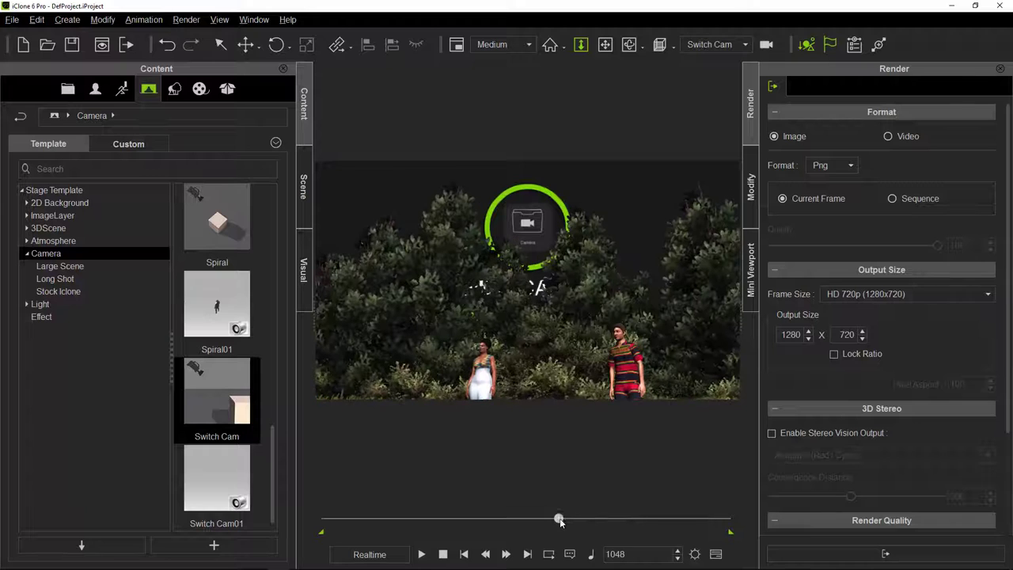
{"action": "left_click", "coordinate": [546, 518]}
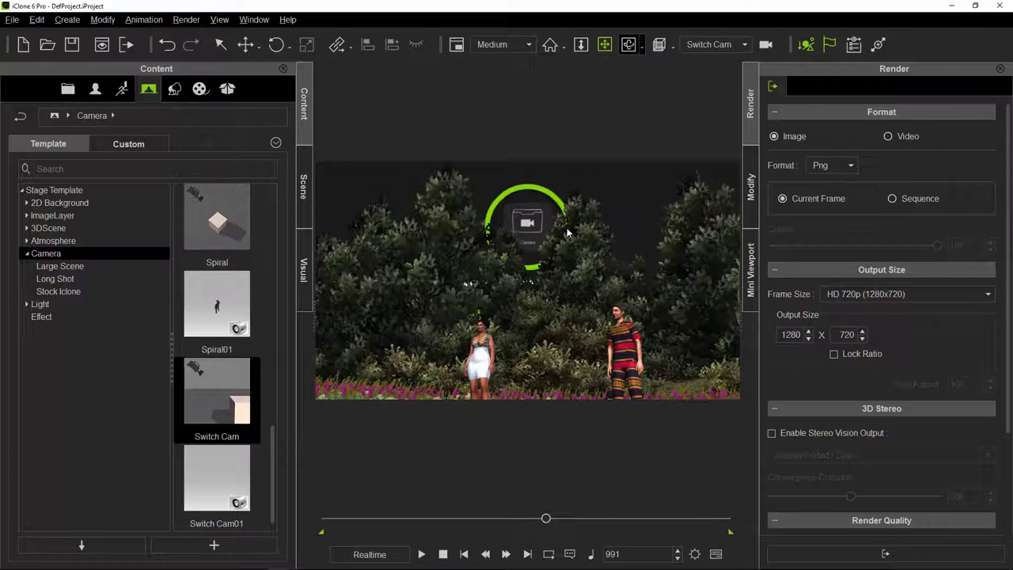
{"action": "right_click_drag", "start_coordinate": [567, 232], "coordinate": [562, 276]}
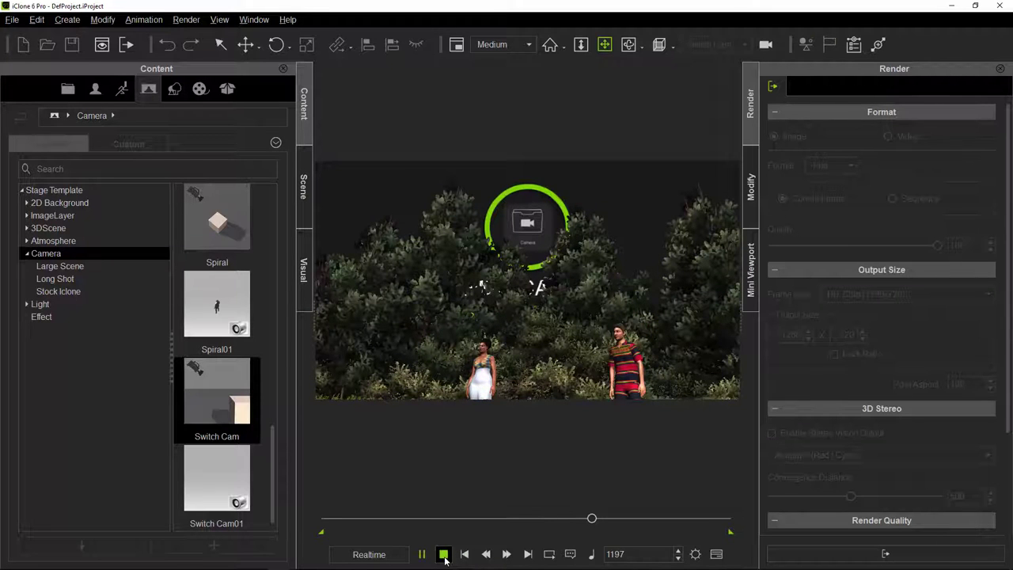
{"action": "left_click", "coordinate": [443, 555]}
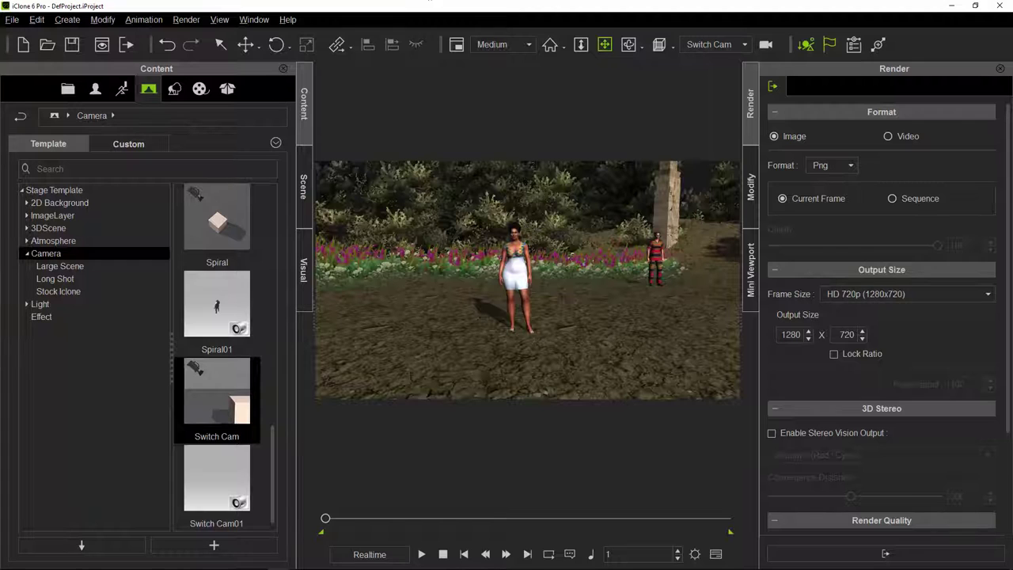
Step: Add the Extreme Large Scene camera template from the Large Scene category and preview the animation through it
{"action": "left_click", "coordinate": [61, 279]}
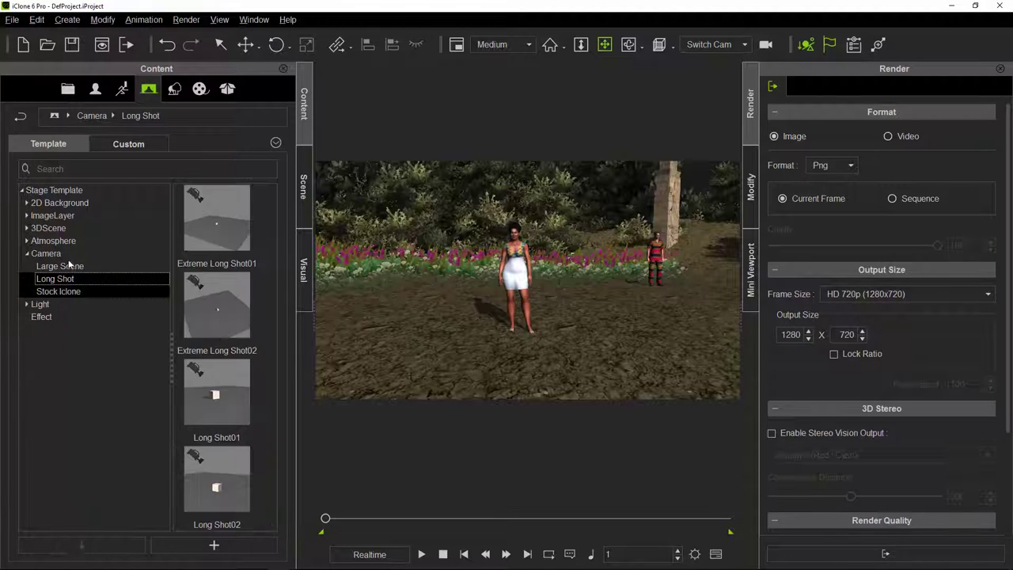
{"action": "left_click", "coordinate": [57, 266]}
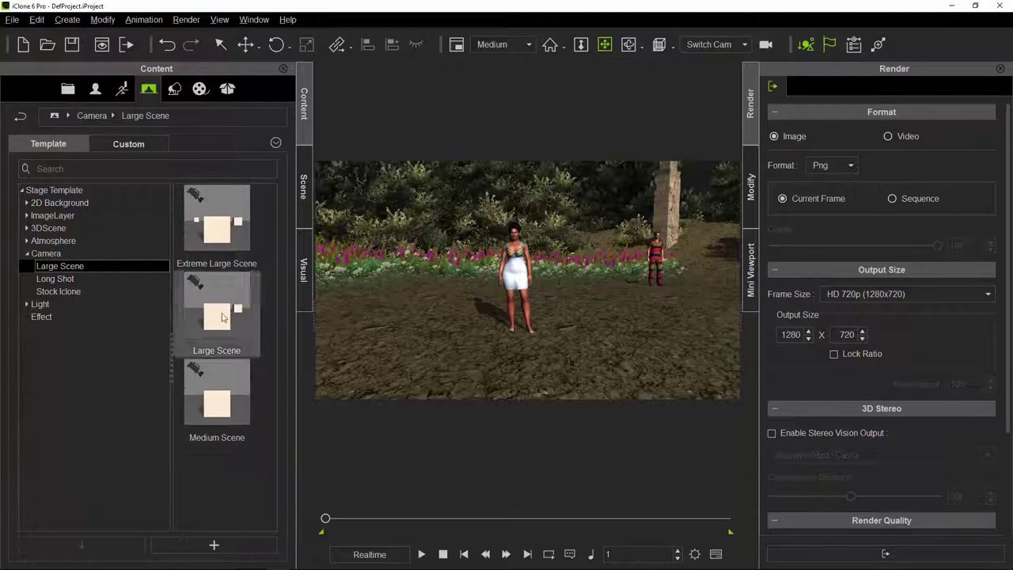
{"action": "left_click", "coordinate": [258, 237]}
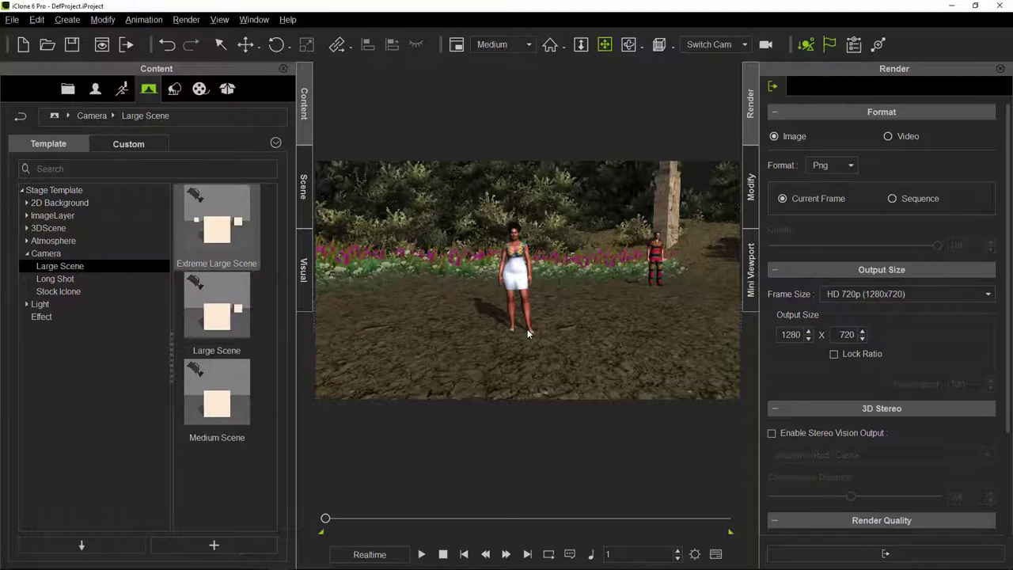
{"action": "left_click_drag", "start_coordinate": [502, 351], "coordinate": [453, 319]}
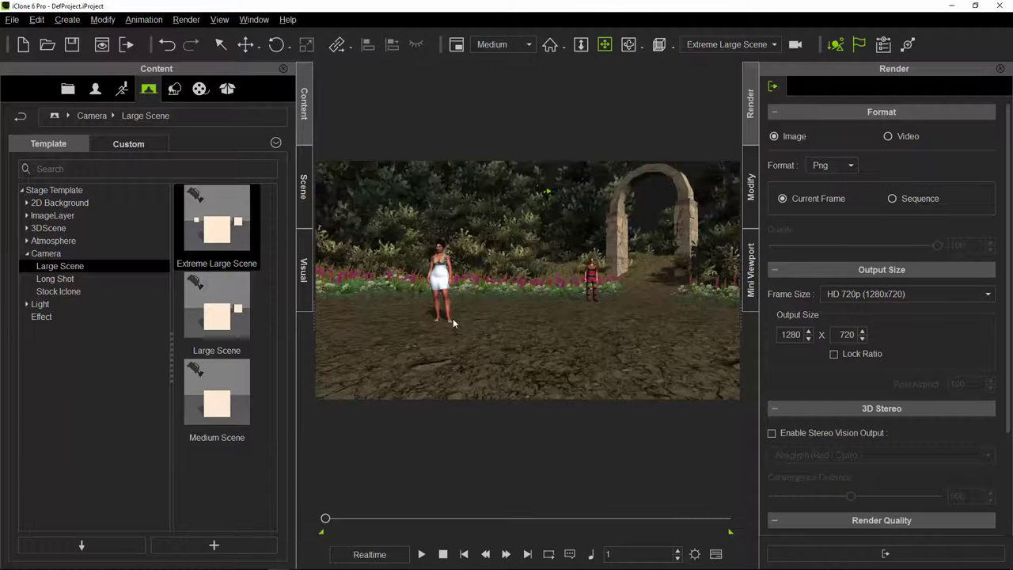
{"action": "left_click", "coordinate": [422, 554]}
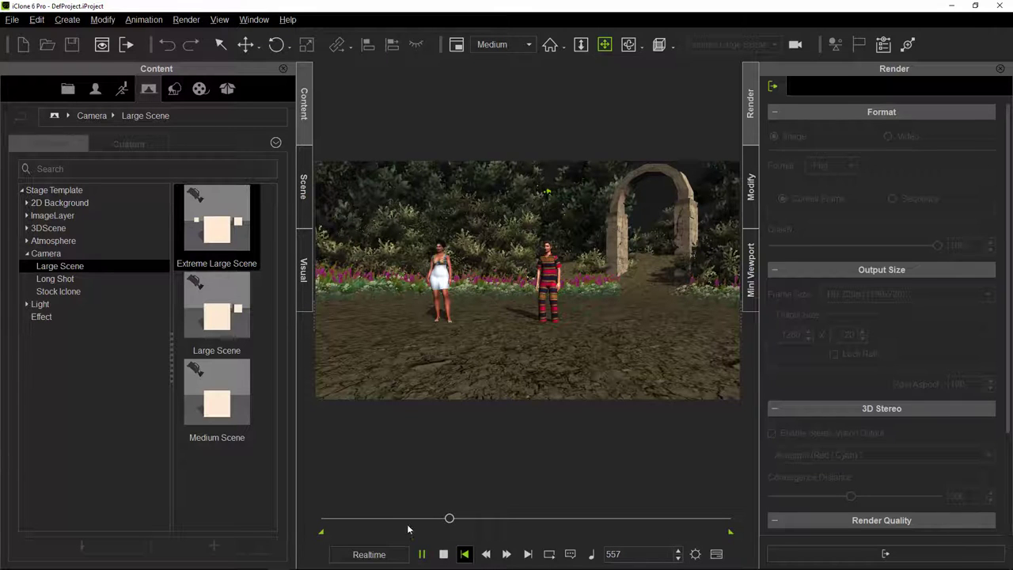
{"action": "key", "text": "space"}
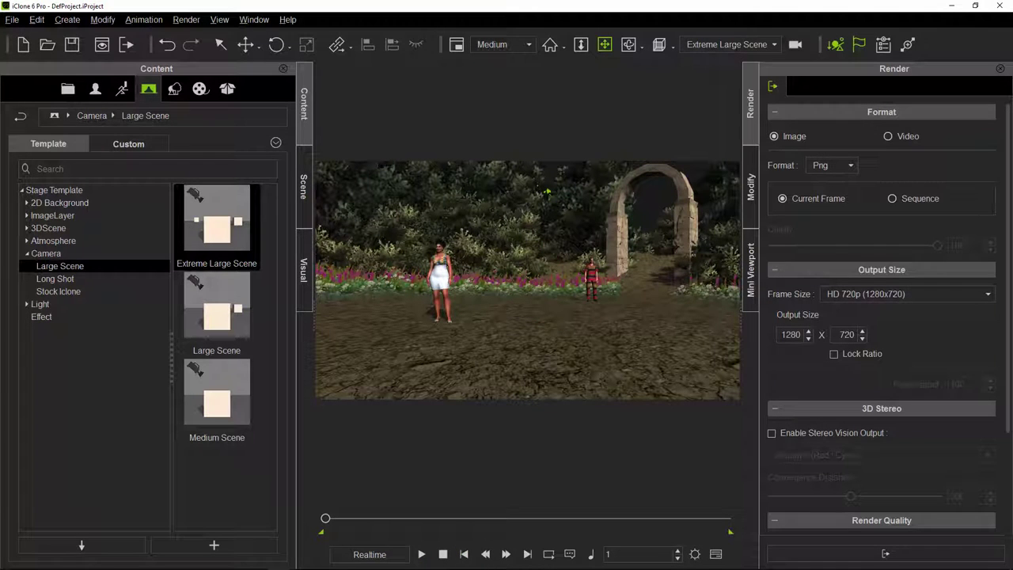
Step: Switch the active camera to Dolly & Crane
{"action": "left_click", "coordinate": [736, 48]}
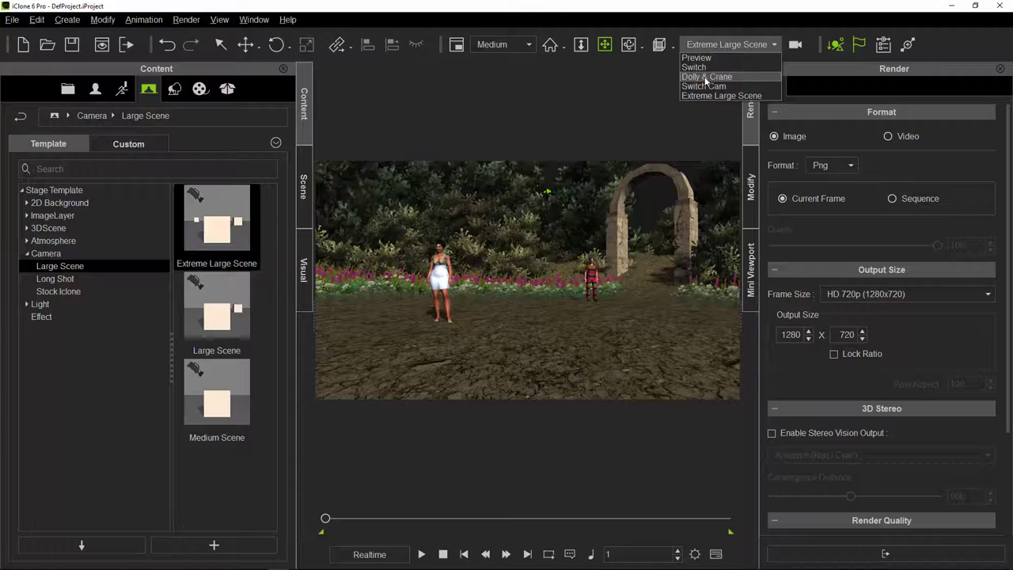
{"action": "left_click", "coordinate": [705, 77]}
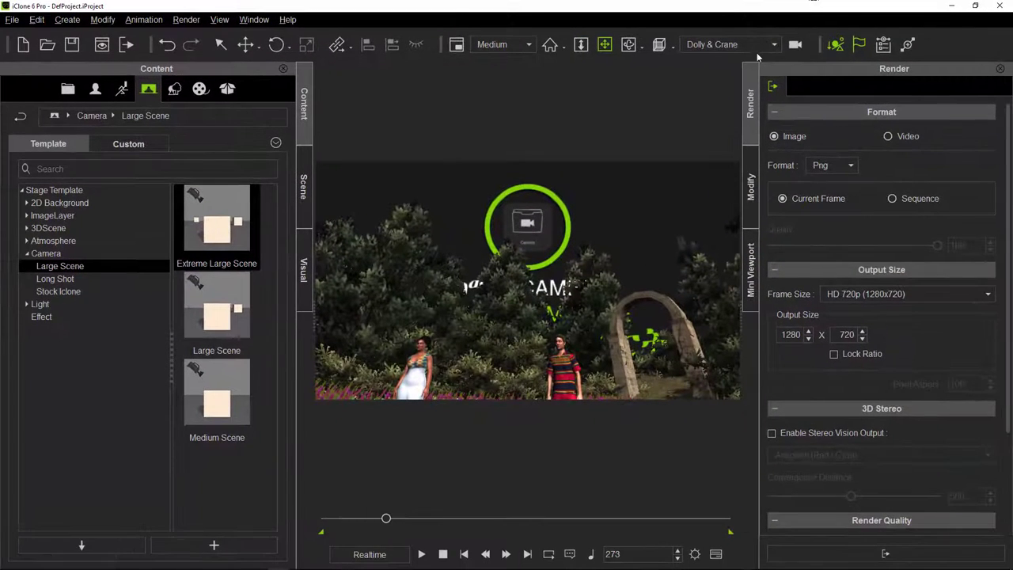
Step: Switch the active camera to Preview and scrub the timeline to frame 741 to view the two avatars
{"action": "left_click", "coordinate": [763, 48]}
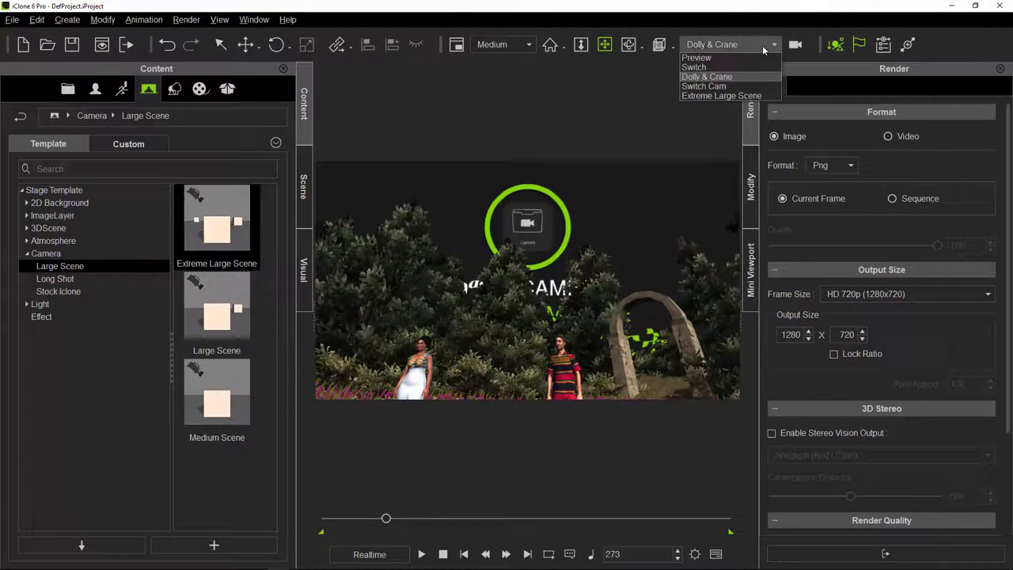
{"action": "left_click", "coordinate": [704, 58]}
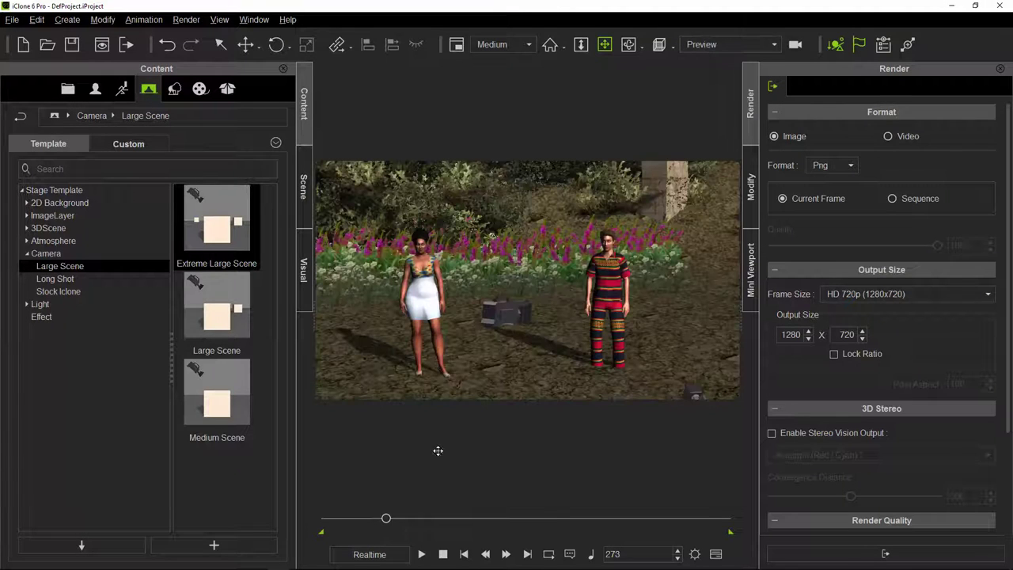
{"action": "left_click_drag", "start_coordinate": [433, 515], "coordinate": [491, 518]}
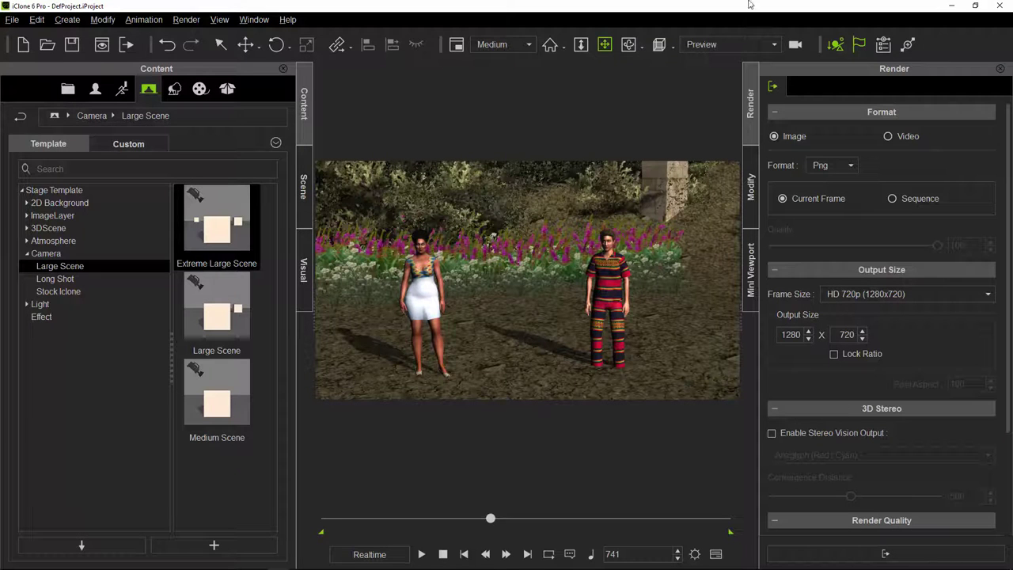
Step: Switch the active camera to Switch Cam, play its animation from near the start, and return to frame 1
{"action": "left_click", "coordinate": [773, 45]}
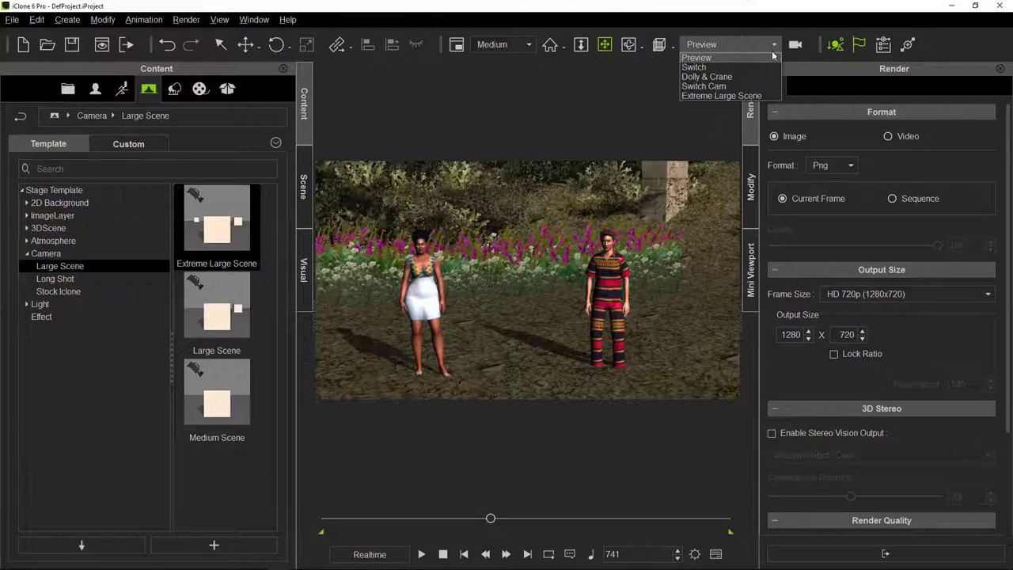
{"action": "left_click", "coordinate": [729, 85]}
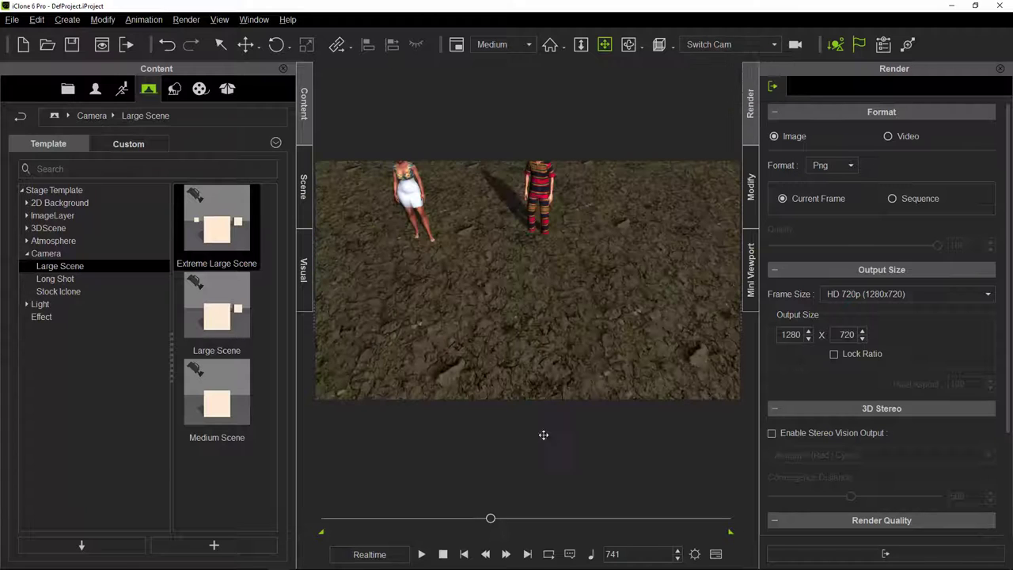
{"action": "left_click", "coordinate": [421, 554]}
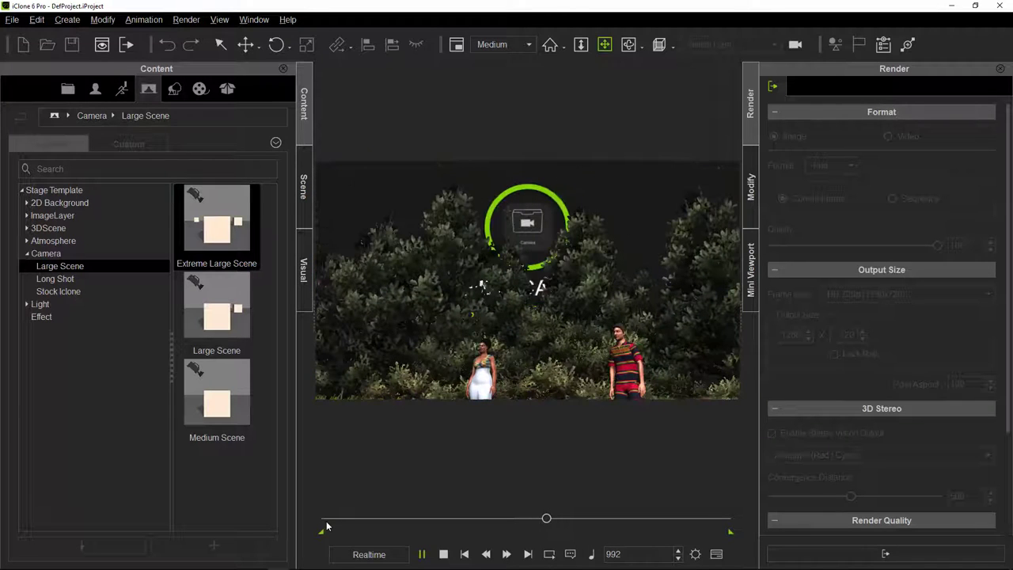
{"action": "left_click", "coordinate": [326, 519]}
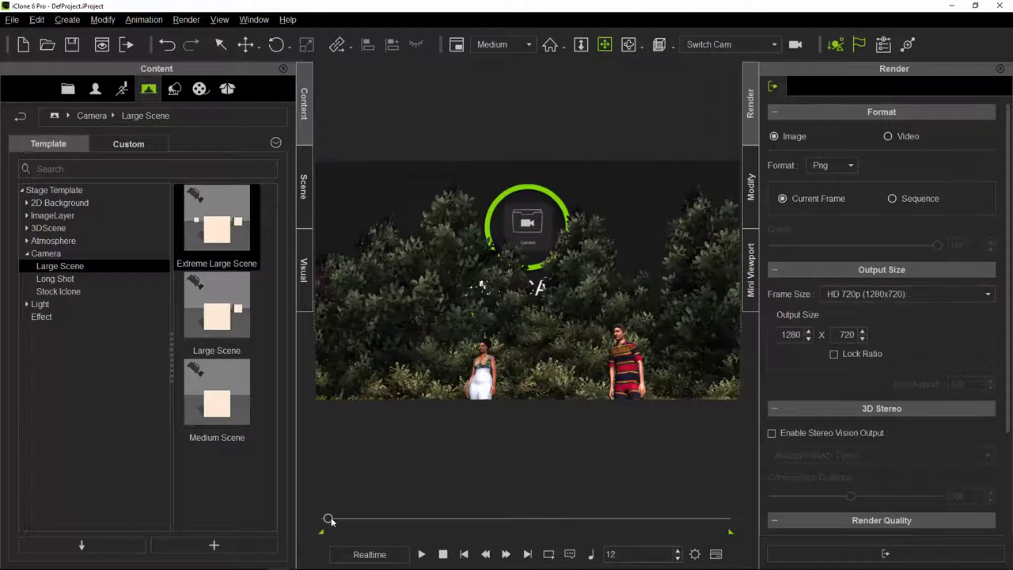
{"action": "left_click", "coordinate": [421, 556]}
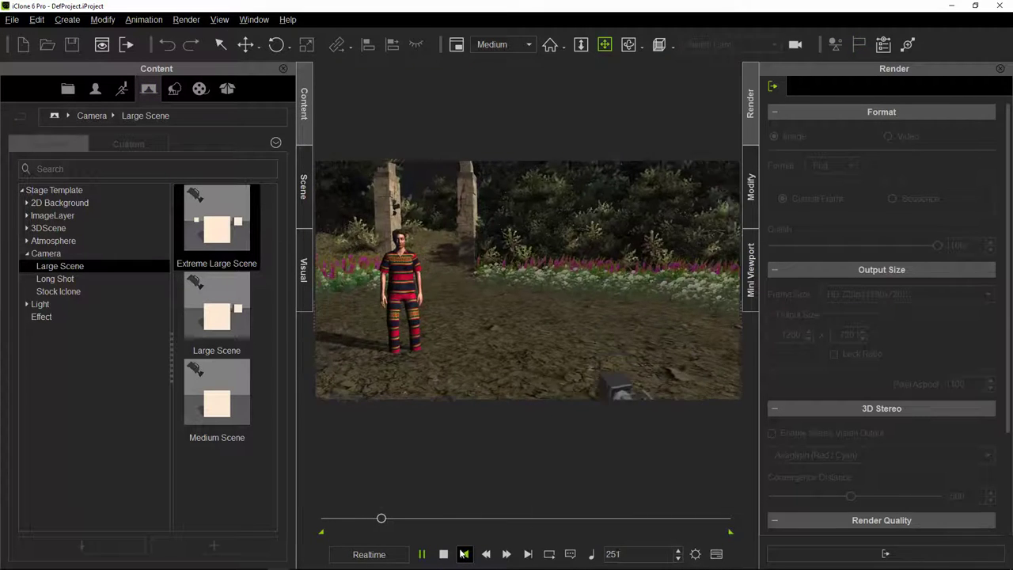
{"action": "left_click", "coordinate": [464, 554]}
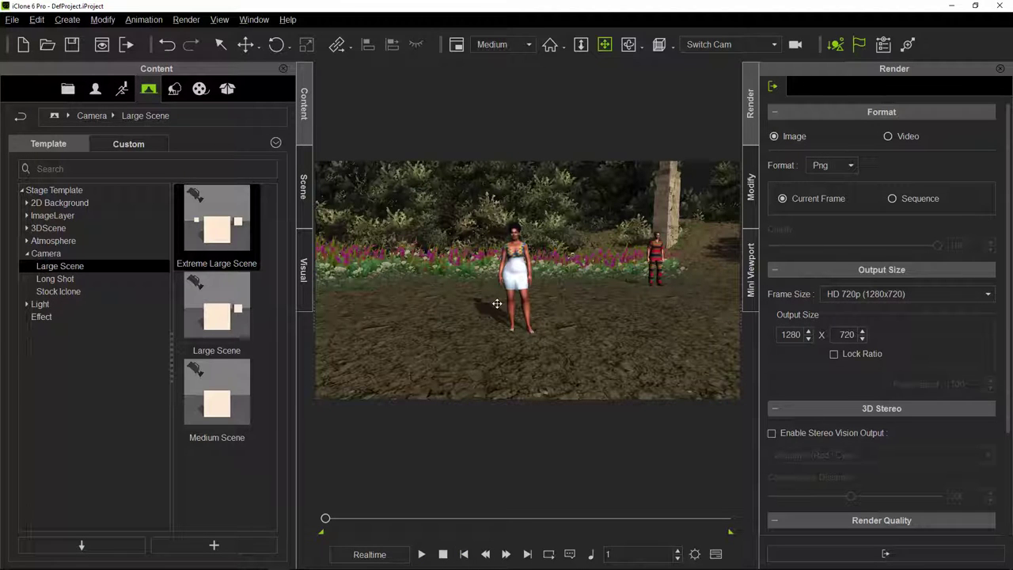
Step: Start a new project without saving the current one
{"action": "key", "text": "ctrl+n"}
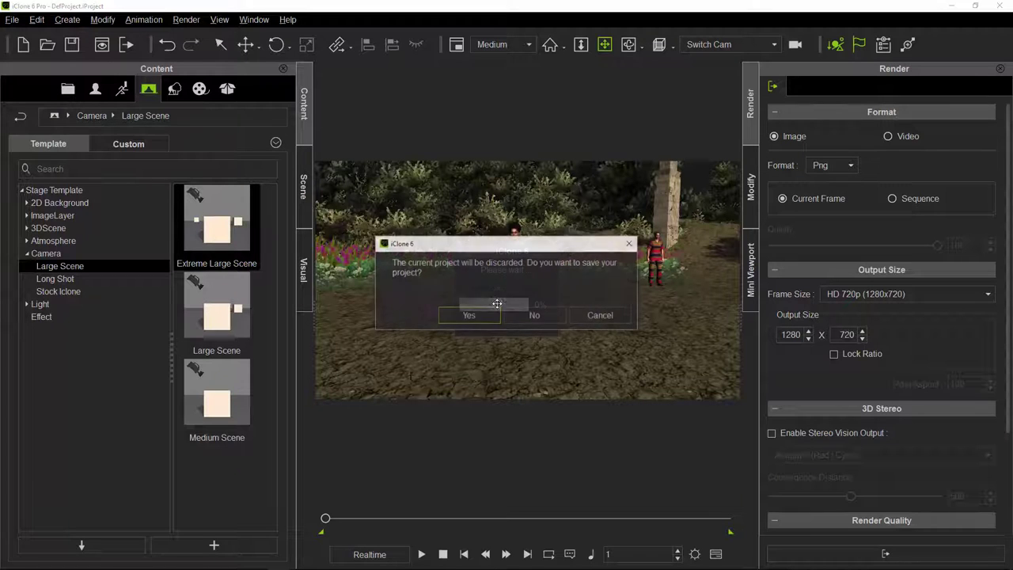
{"action": "left_click", "coordinate": [540, 318]}
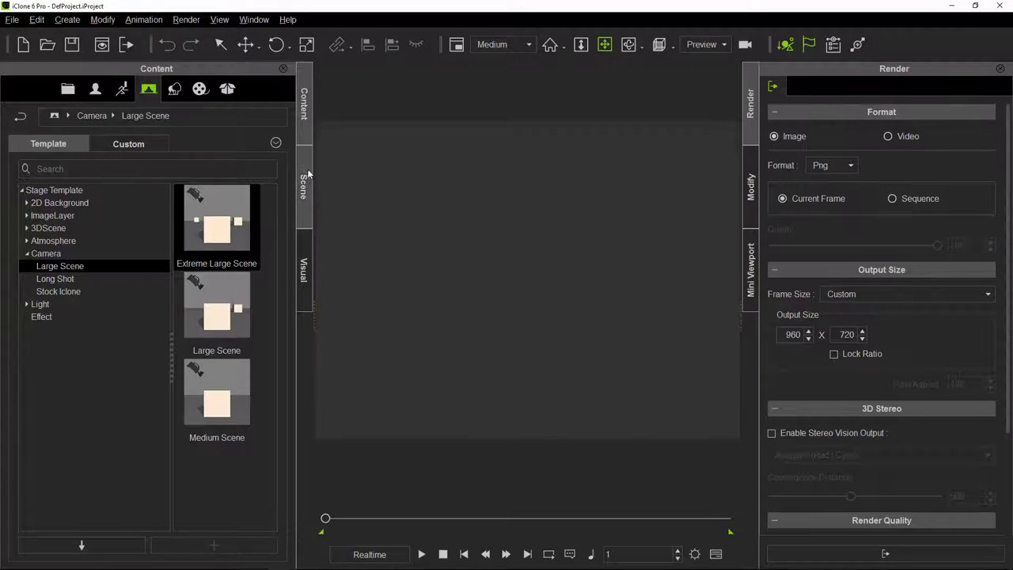
{"action": "left_click", "coordinate": [307, 173]}
{"action": "left_click", "coordinate": [307, 119]}
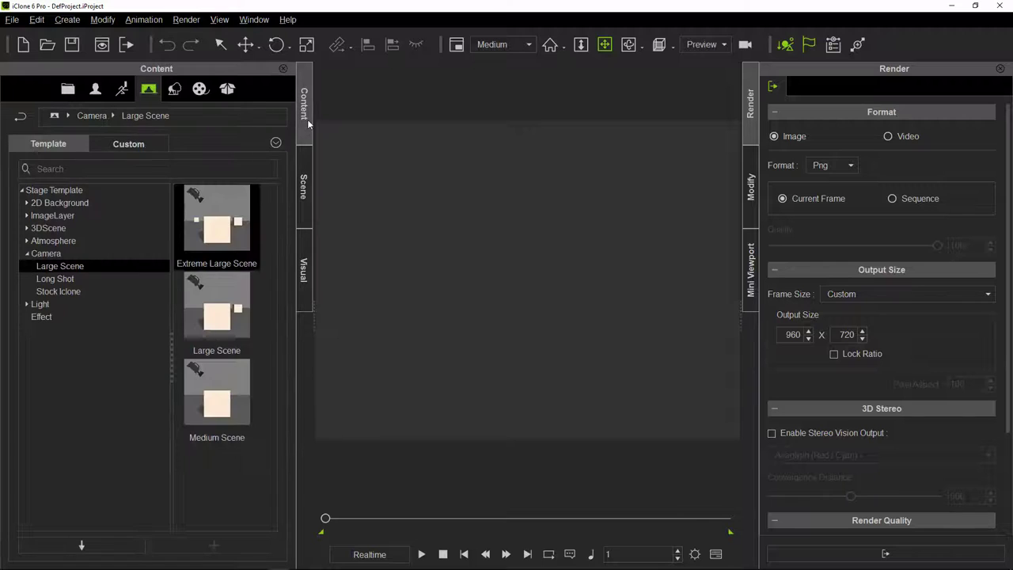
Step: Load the flower garden scene from the 3DScene stage templates into the new project
{"action": "left_click", "coordinate": [43, 230]}
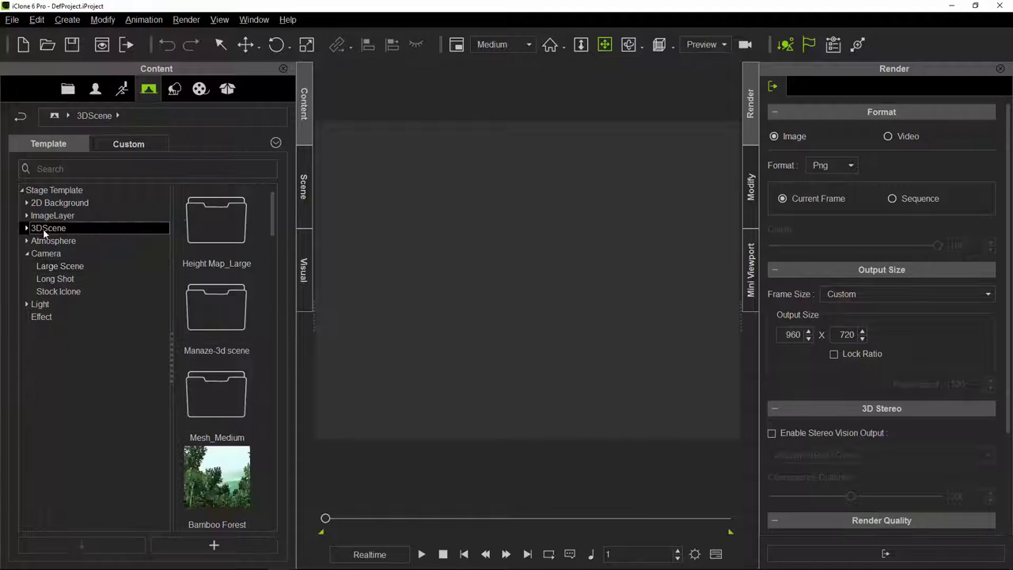
{"action": "scroll", "coordinate": [209, 366], "scroll_direction": "down", "scroll_amount": 3}
{"action": "scroll", "coordinate": [209, 366], "scroll_direction": "up", "scroll_amount": 3}
{"action": "double_click", "coordinate": [209, 366]}
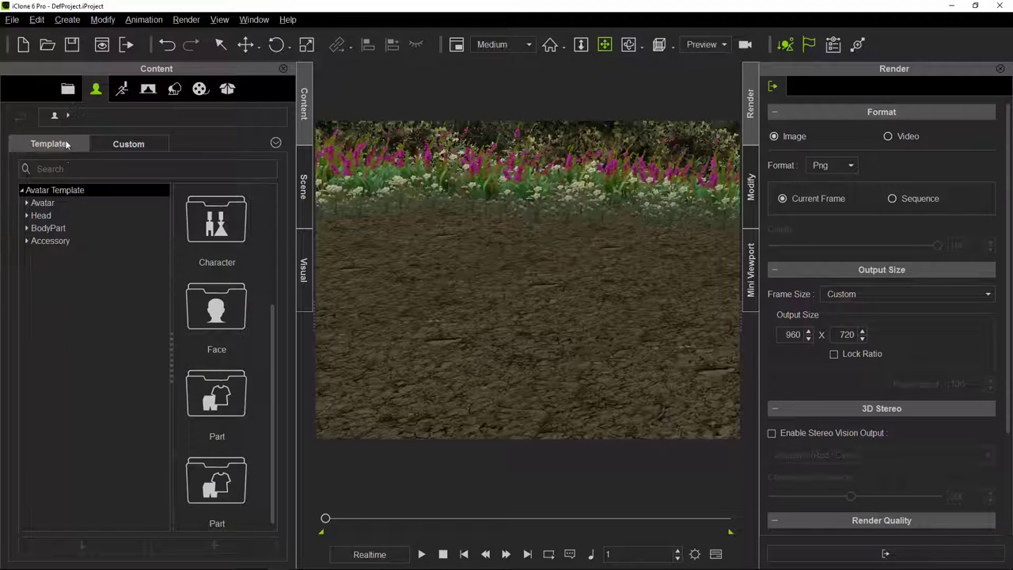
Step: Add the custom avatar Mitta to the middle of the garden ground and view the scene's object list
{"action": "left_click", "coordinate": [132, 150]}
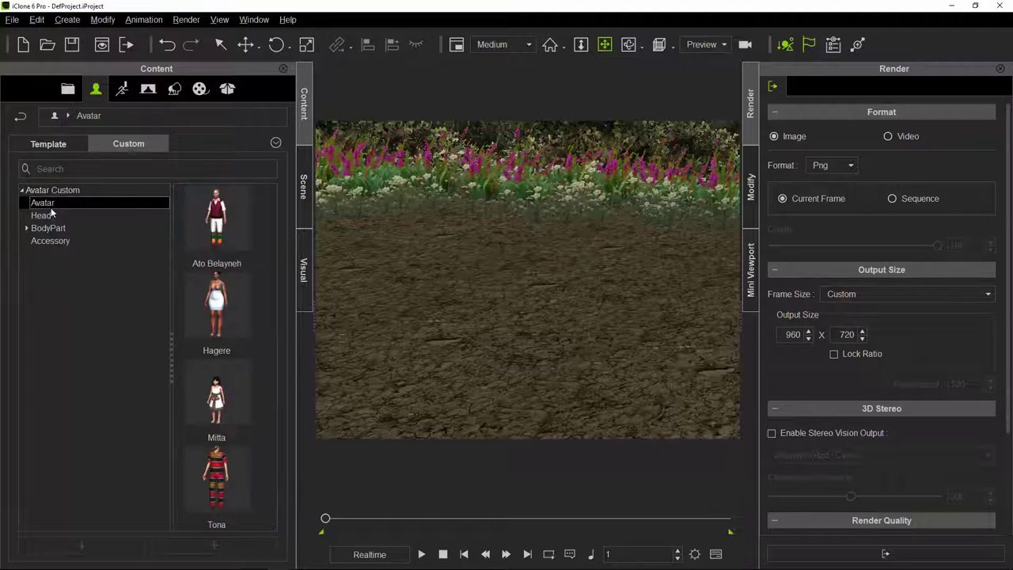
{"action": "left_click_drag", "start_coordinate": [216, 396], "coordinate": [566, 342]}
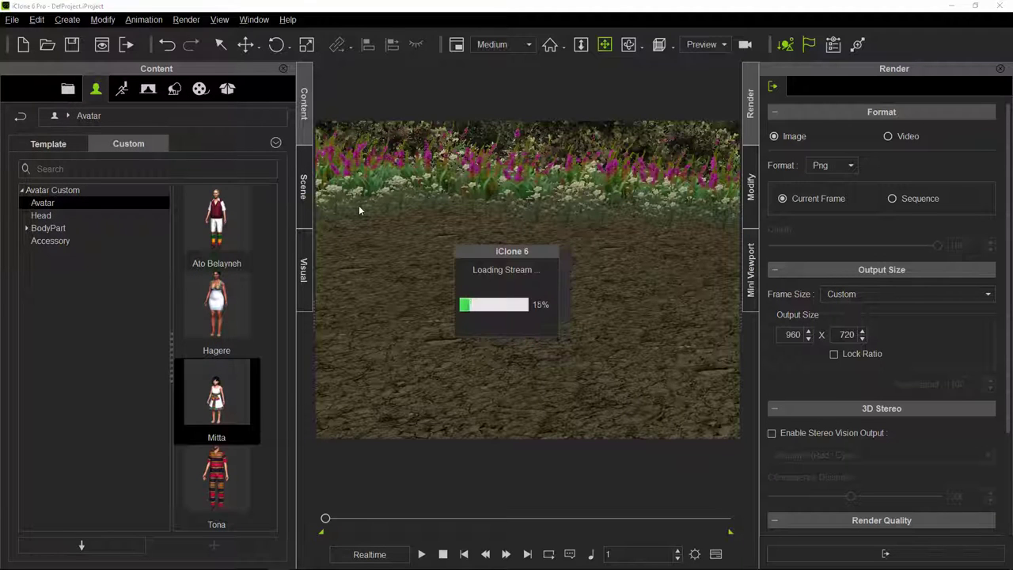
{"action": "left_click", "coordinate": [303, 176]}
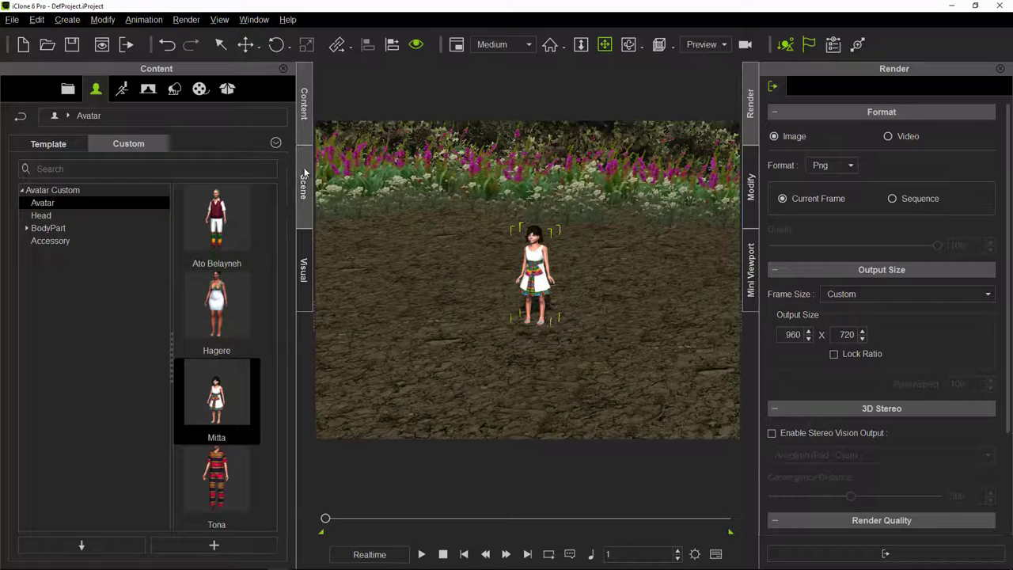
{"action": "left_click", "coordinate": [308, 136]}
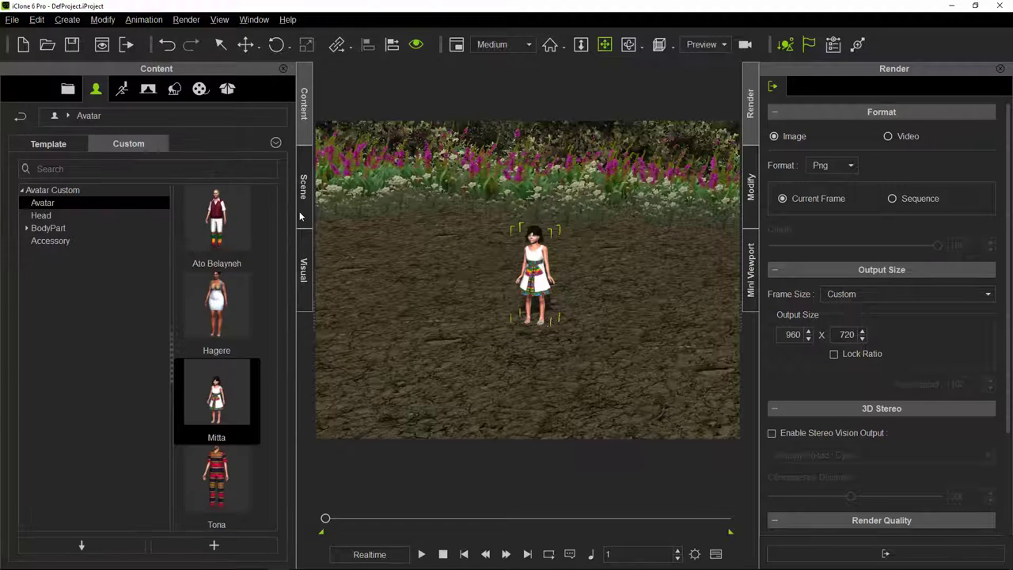
{"action": "left_click", "coordinate": [304, 190]}
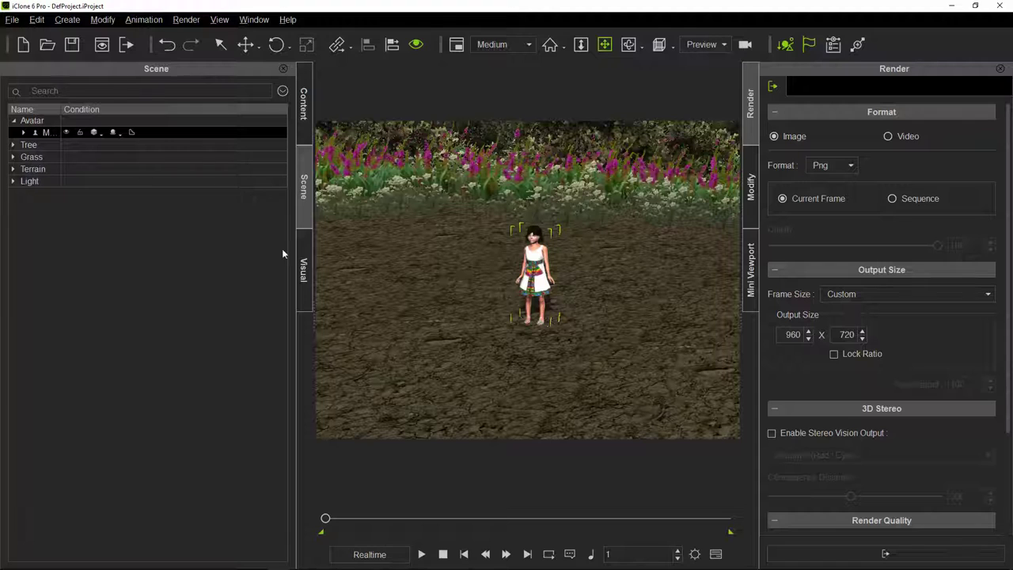
Step: Add the Circle & Dolly01 camera template to the scene, play its animation, and return to the first frame
{"action": "left_click", "coordinate": [303, 119]}
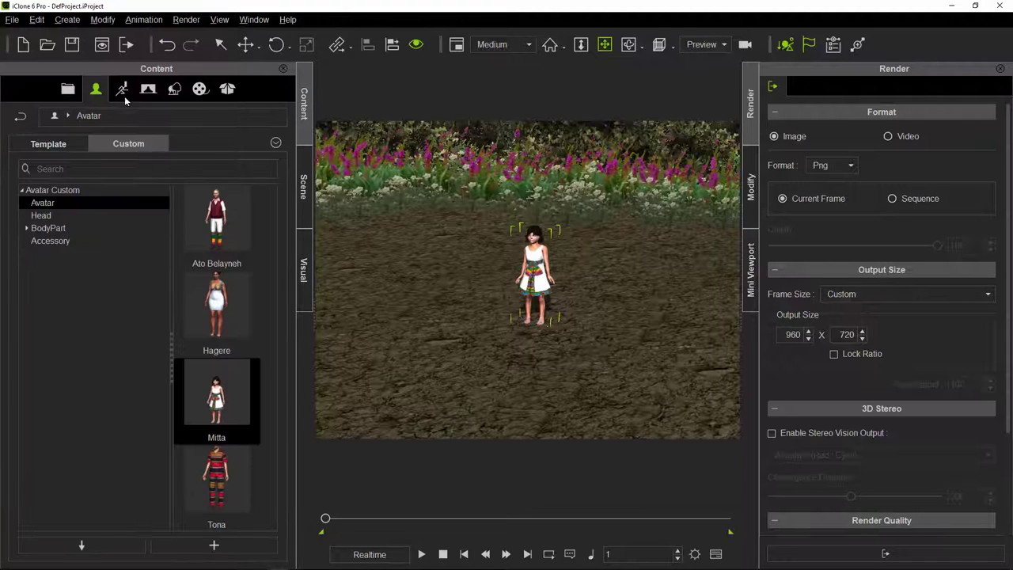
{"action": "left_click", "coordinate": [147, 90]}
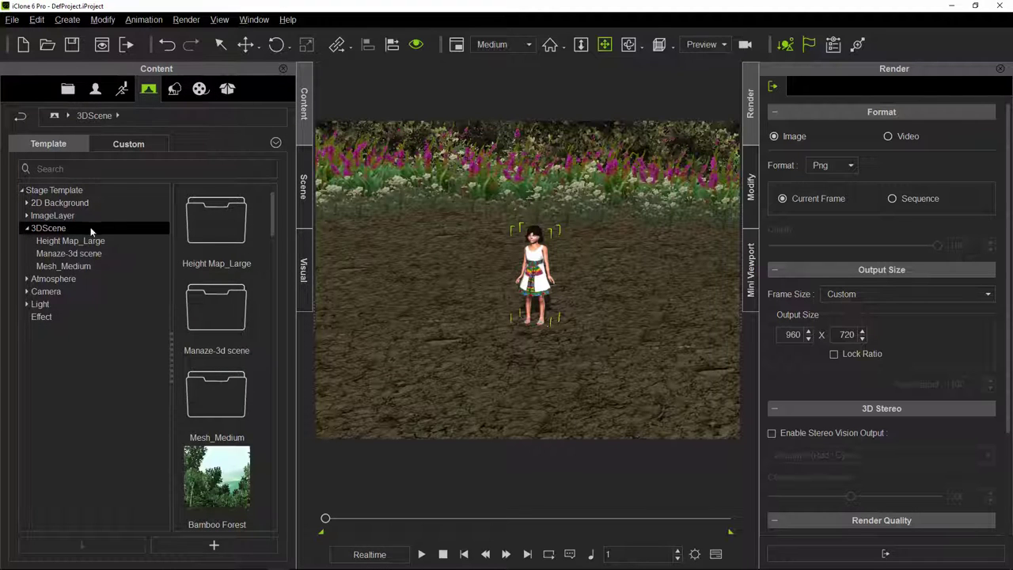
{"action": "left_click", "coordinate": [48, 292]}
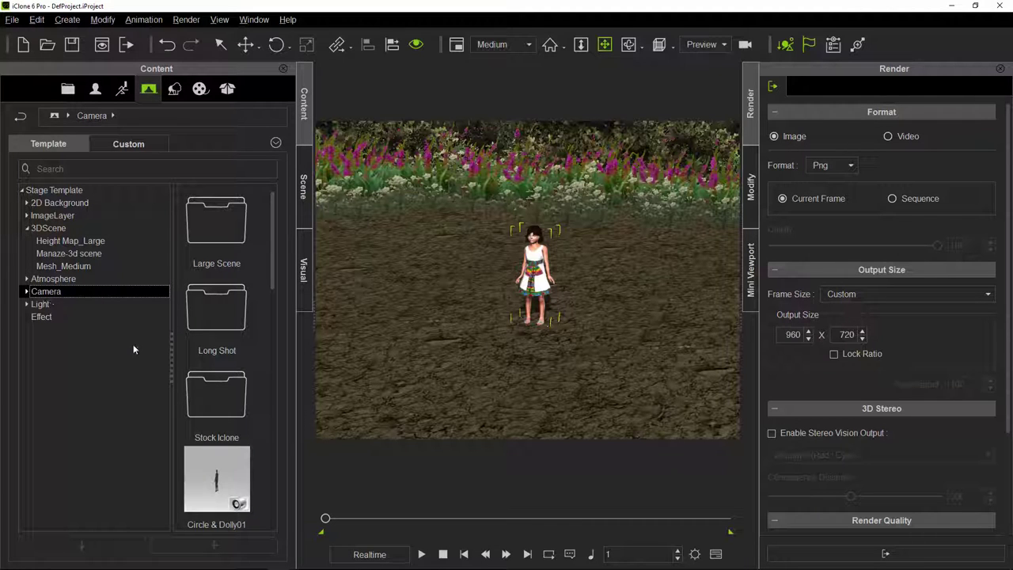
{"action": "left_click_drag", "start_coordinate": [216, 478], "coordinate": [496, 314]}
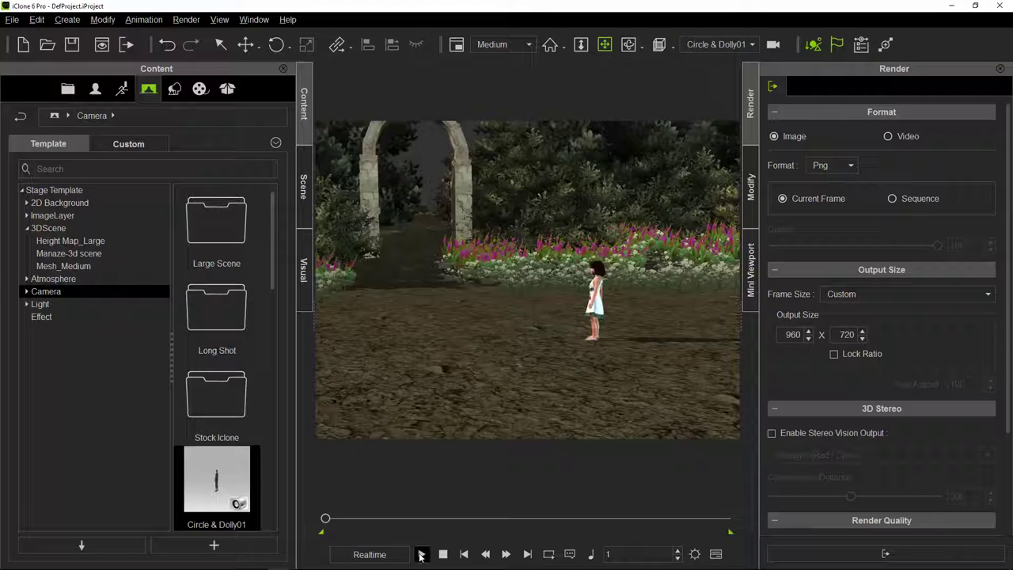
{"action": "left_click", "coordinate": [420, 555]}
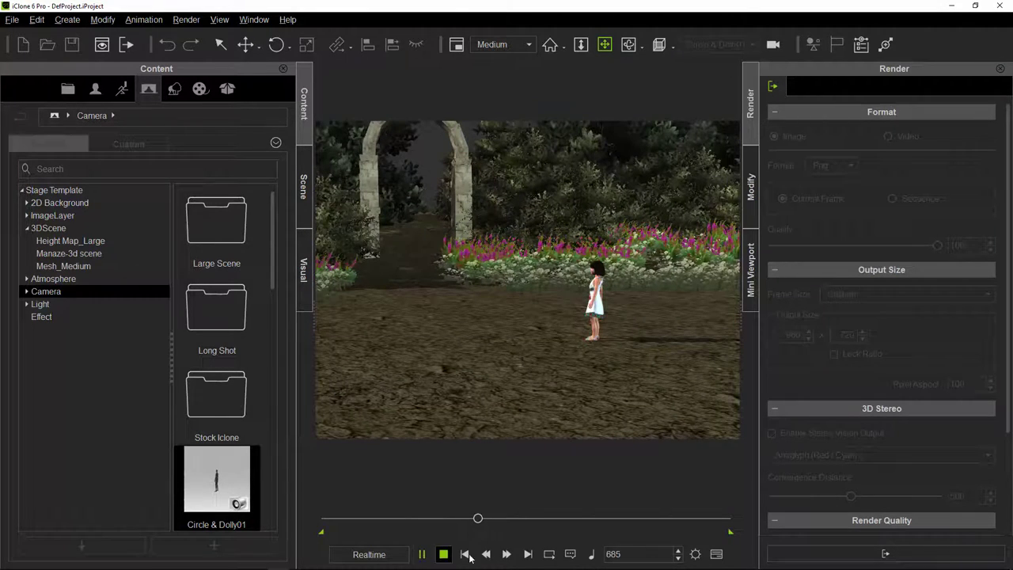
{"action": "left_click", "coordinate": [464, 555]}
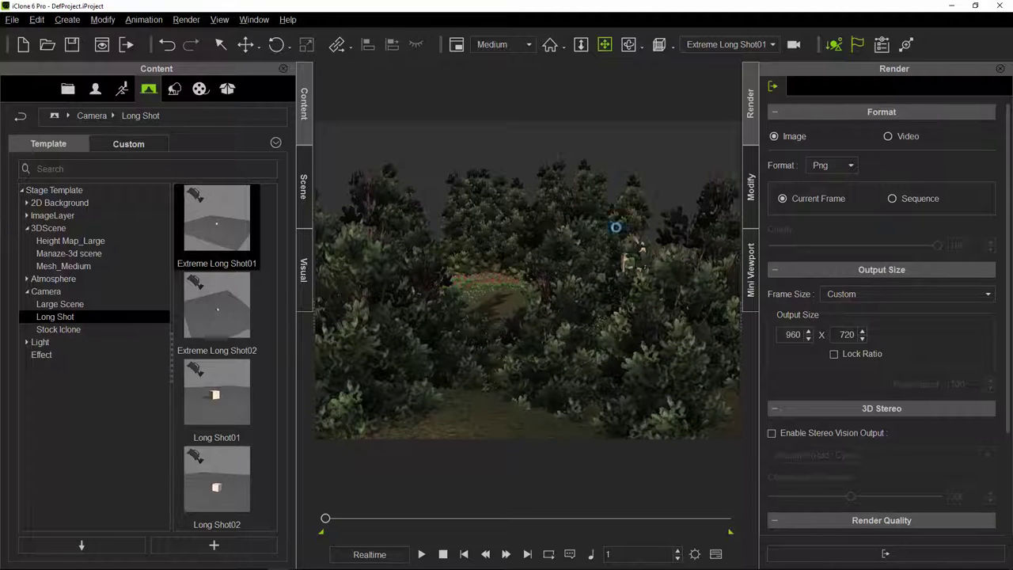
Step: Adjust the Extreme Long Shot01 camera at frame 1 so the avatar shows in the clearing between the trees
{"action": "scroll", "coordinate": [554, 218], "scroll_direction": "up", "scroll_amount": 5}
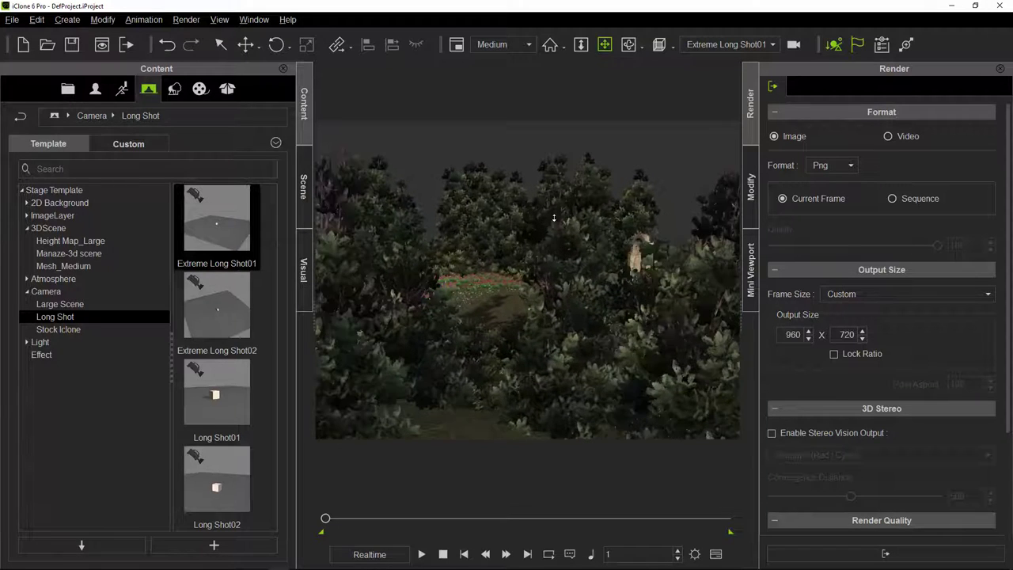
{"action": "scroll", "coordinate": [554, 218], "scroll_direction": "up", "scroll_amount": 10}
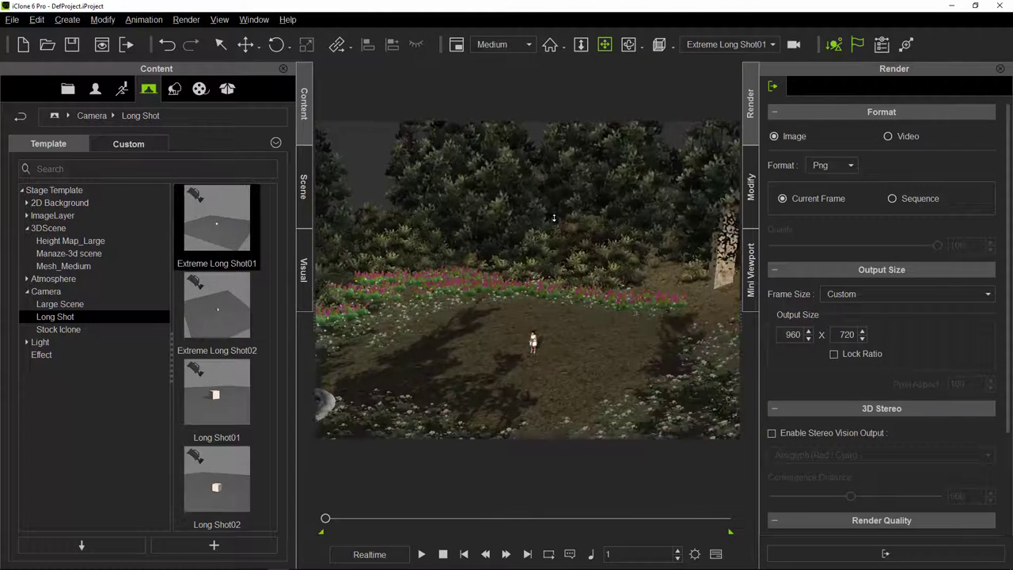
{"action": "right_click_drag", "start_coordinate": [555, 218], "coordinate": [354, 325]}
{"action": "scroll", "coordinate": [425, 338], "scroll_direction": "up", "scroll_amount": 5}
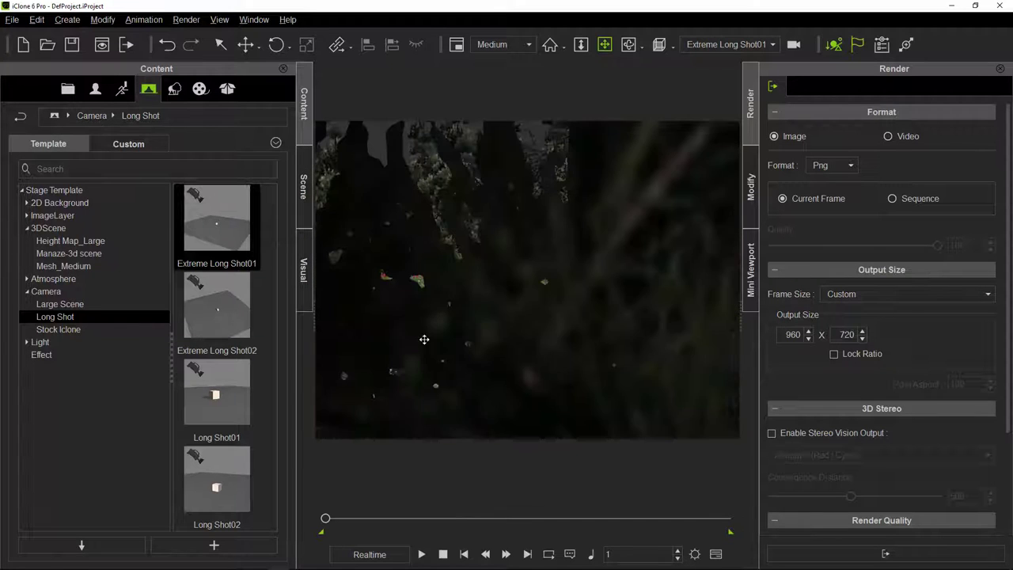
{"action": "scroll", "coordinate": [404, 339], "scroll_direction": "down", "scroll_amount": 5}
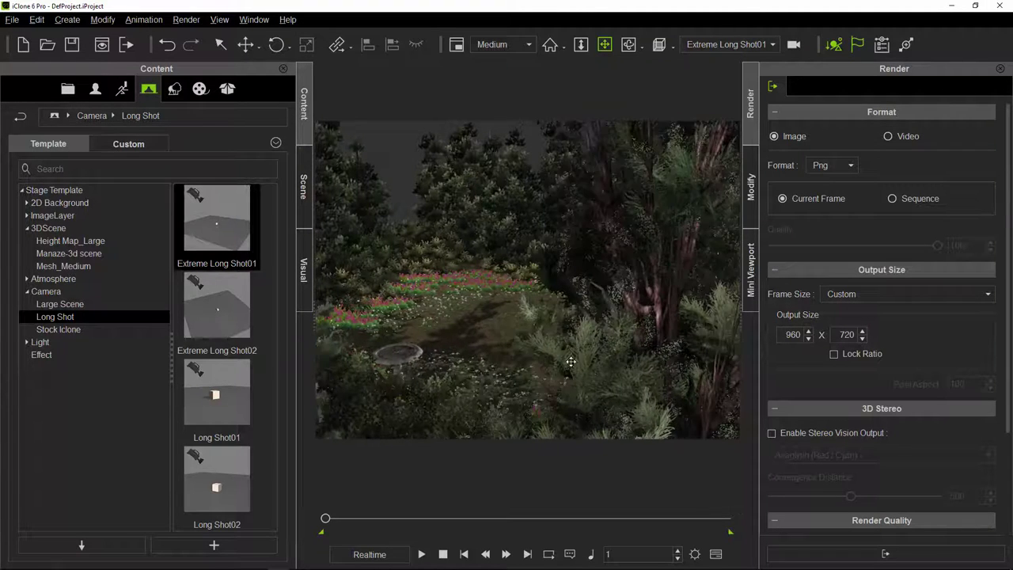
{"action": "left_click_drag", "start_coordinate": [343, 376], "coordinate": [641, 365]}
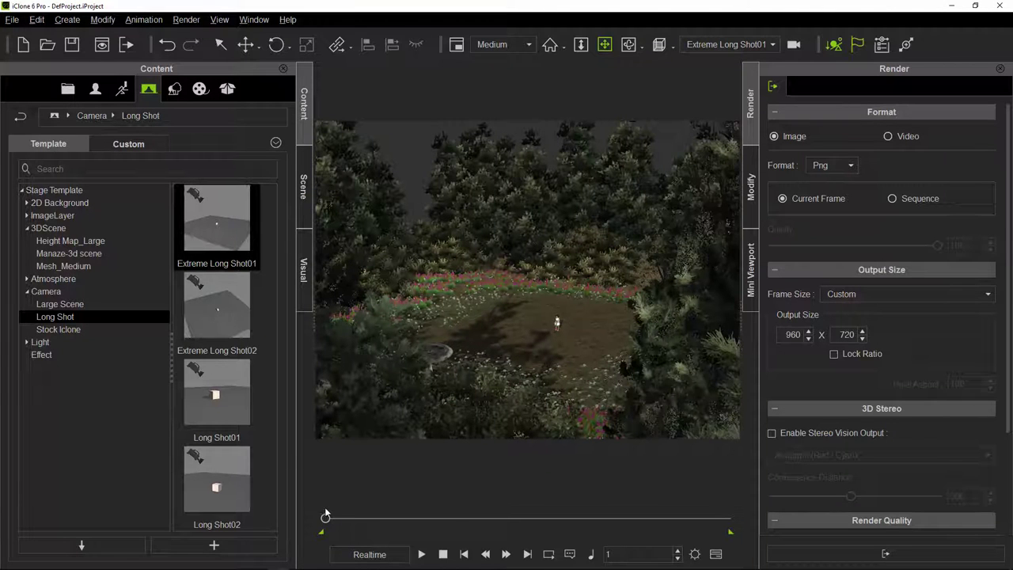
Step: Scrub the timeline to frames 1003 and 318 to check the Extreme Long Shot01 camera's framing over time
{"action": "left_click_drag", "start_coordinate": [591, 516], "coordinate": [548, 521]}
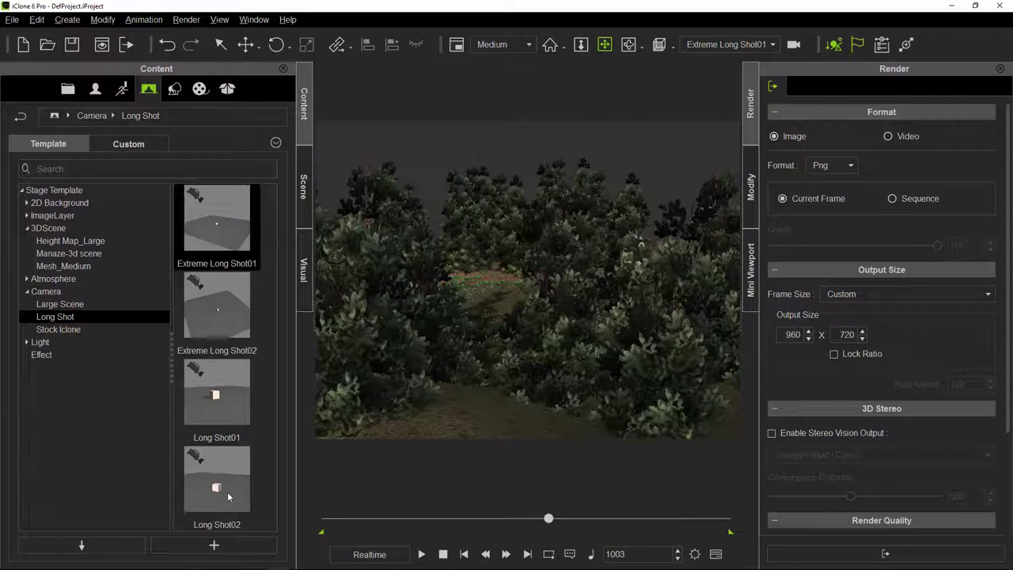
{"action": "key", "text": "Home"}
{"action": "left_click", "coordinate": [402, 515]}
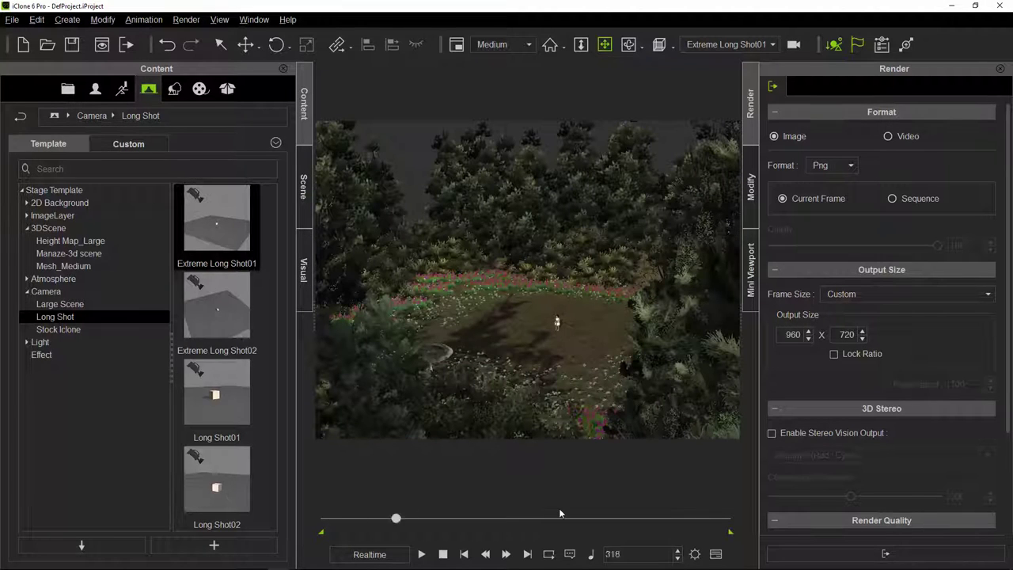
Step: At frame 1060, move the Extreme Long Shot01 camera in past the trees to frame the avatar more closely
{"action": "left_click", "coordinate": [559, 516]}
{"action": "left_click", "coordinate": [582, 45]}
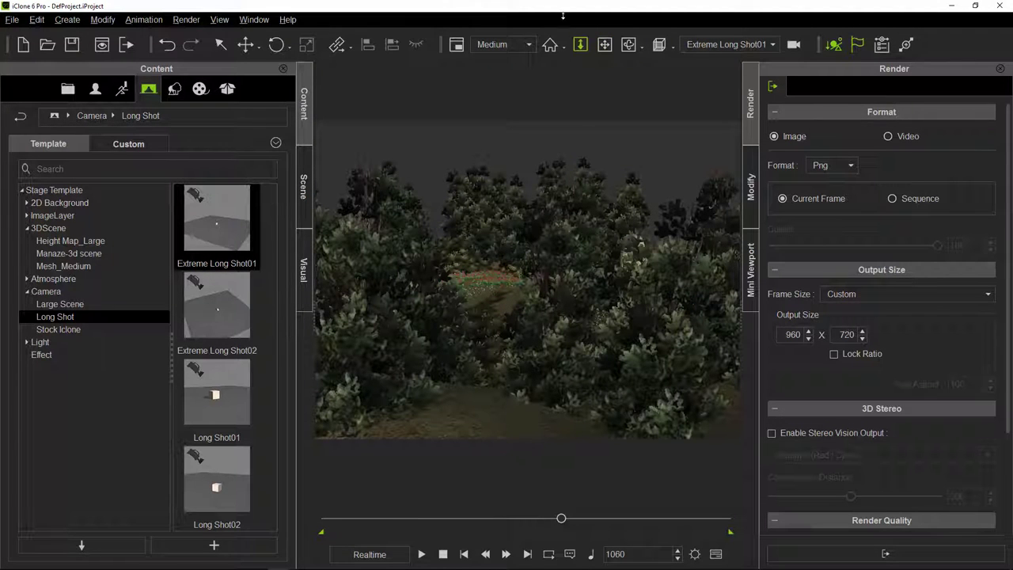
{"action": "left_click_drag", "start_coordinate": [562, 16], "coordinate": [516, 86]}
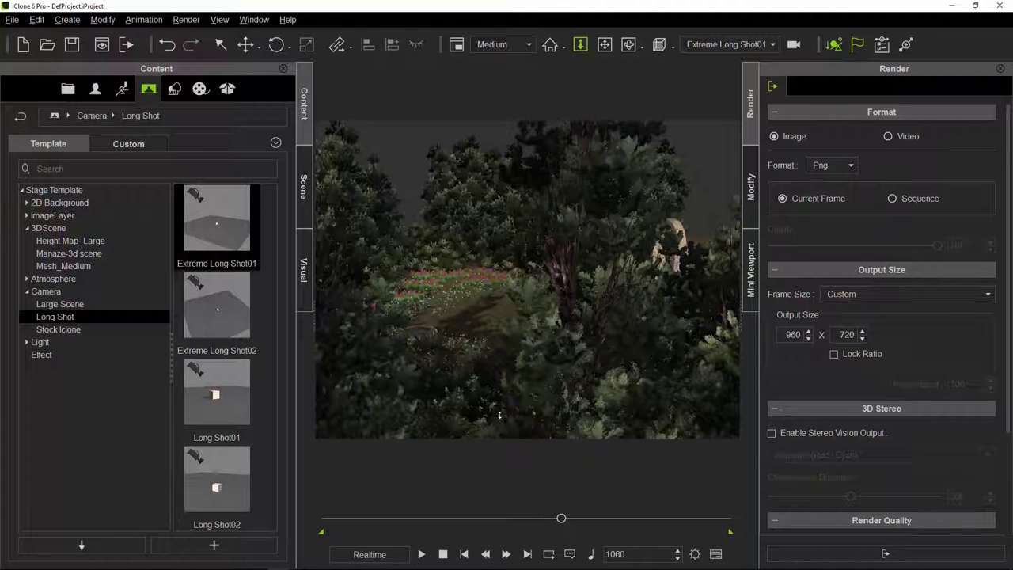
{"action": "left_click_drag", "start_coordinate": [500, 415], "coordinate": [548, 294]}
{"action": "left_click_drag", "start_coordinate": [549, 402], "coordinate": [547, 393]}
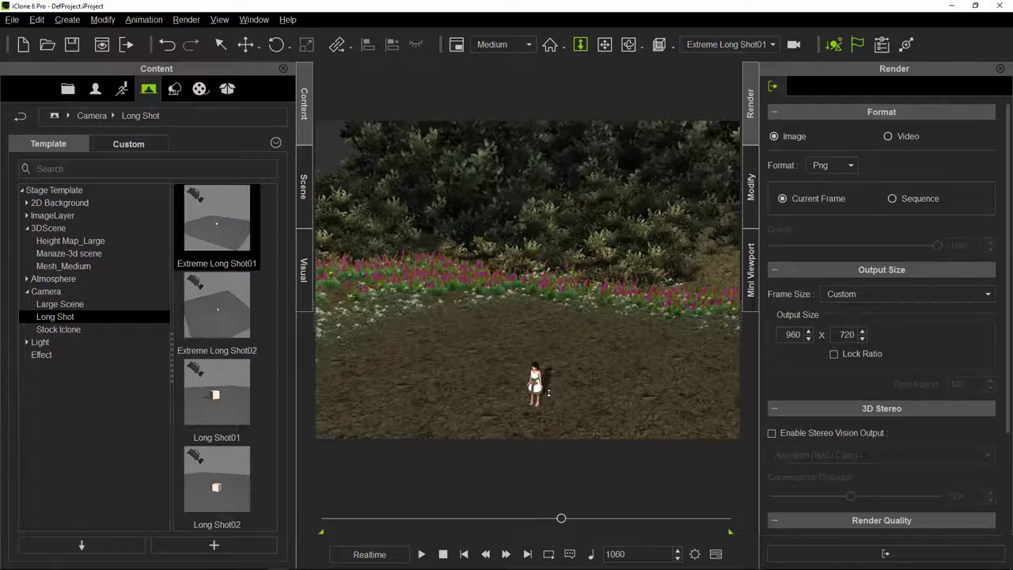
Step: At frame 1060, frame the avatar's full body in the centre of the Extreme Long Shot01 camera view
{"action": "left_click", "coordinate": [605, 45]}
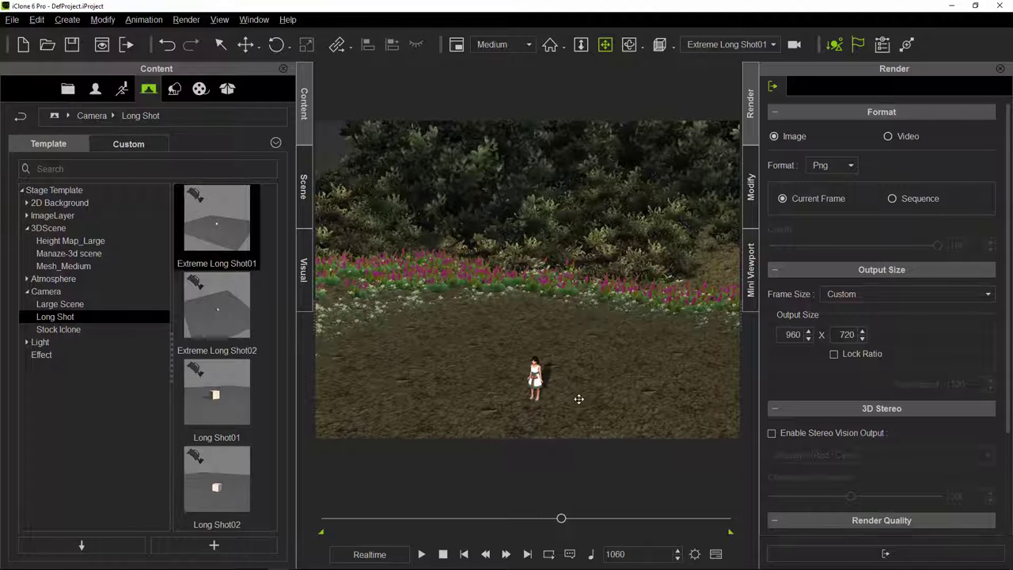
{"action": "left_click_drag", "start_coordinate": [549, 346], "coordinate": [531, 377]}
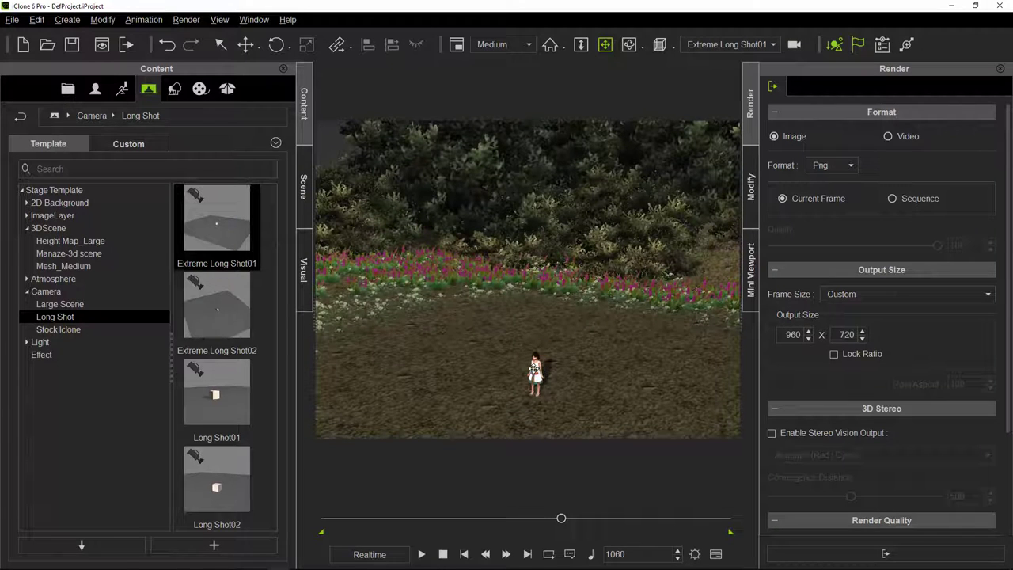
{"action": "left_click", "coordinate": [535, 369]}
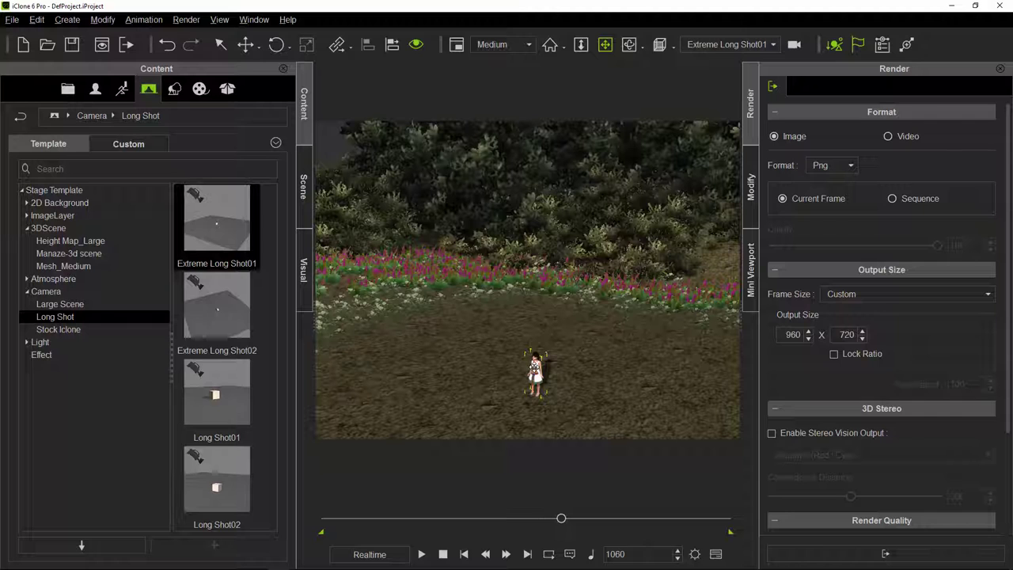
{"action": "key", "text": "z"}
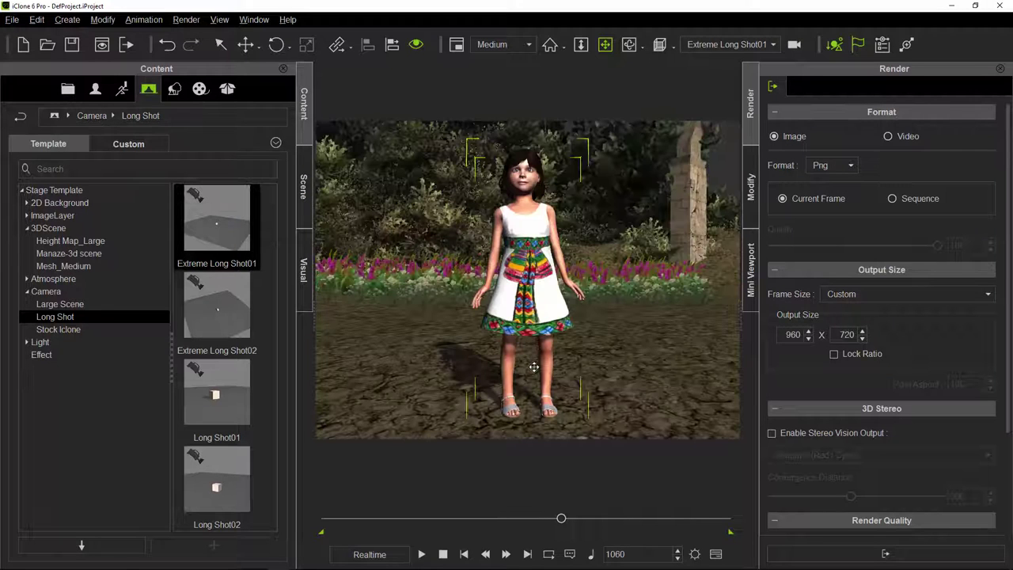
Step: Return to frame 1, play the Extreme Long Shot01 camera move toward the avatar, and pause it after the close framing
{"action": "left_click_drag", "start_coordinate": [561, 518], "coordinate": [327, 519]}
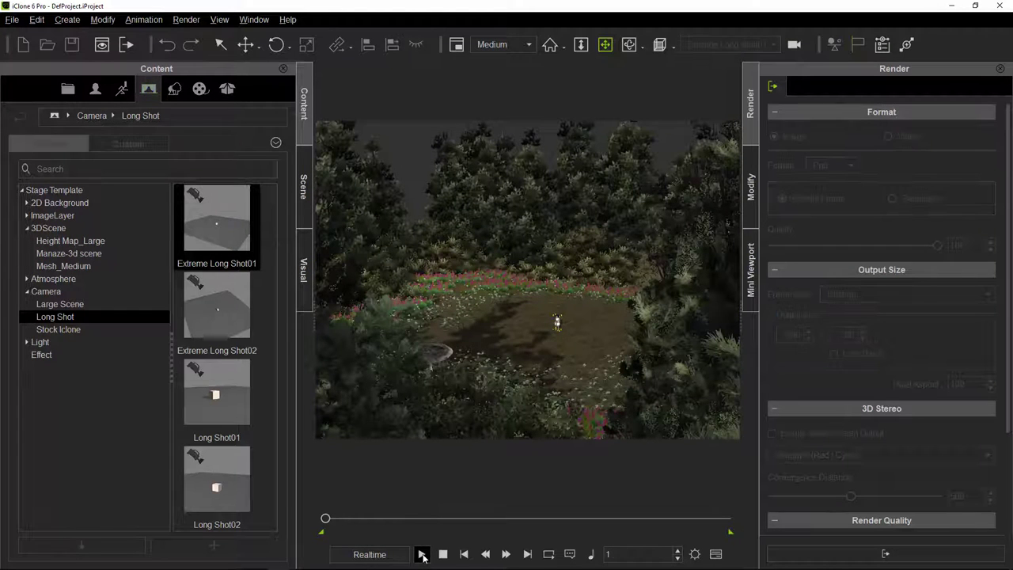
{"action": "left_click", "coordinate": [422, 556]}
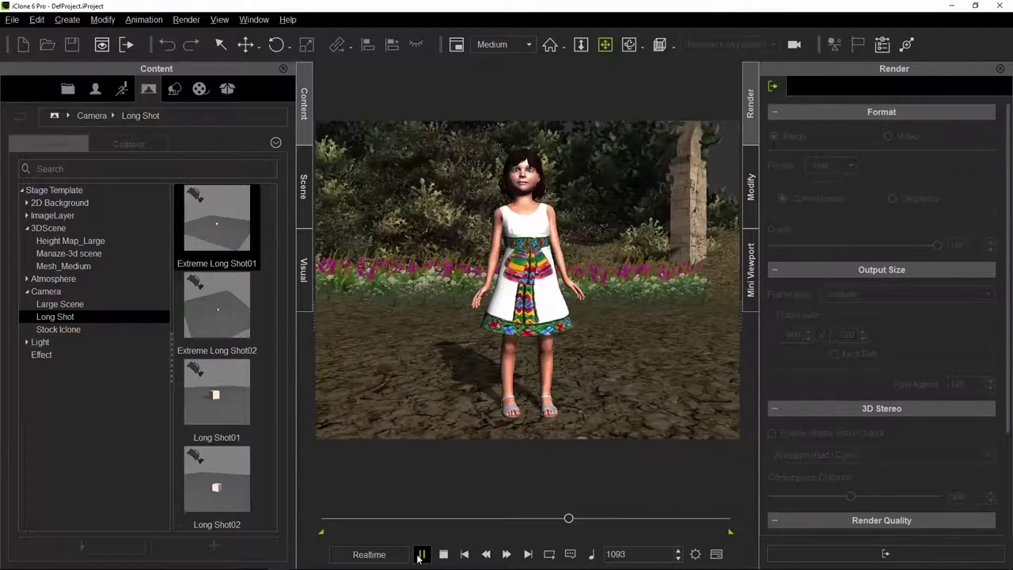
{"action": "key", "text": "space"}
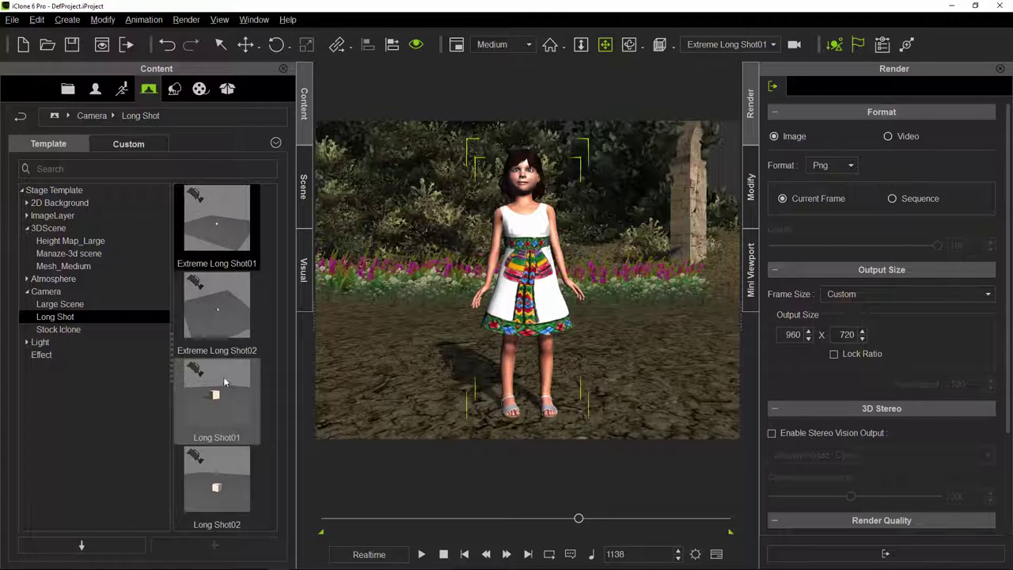
Step: Look through the Stock Iclone camera templates
{"action": "left_click", "coordinate": [60, 330]}
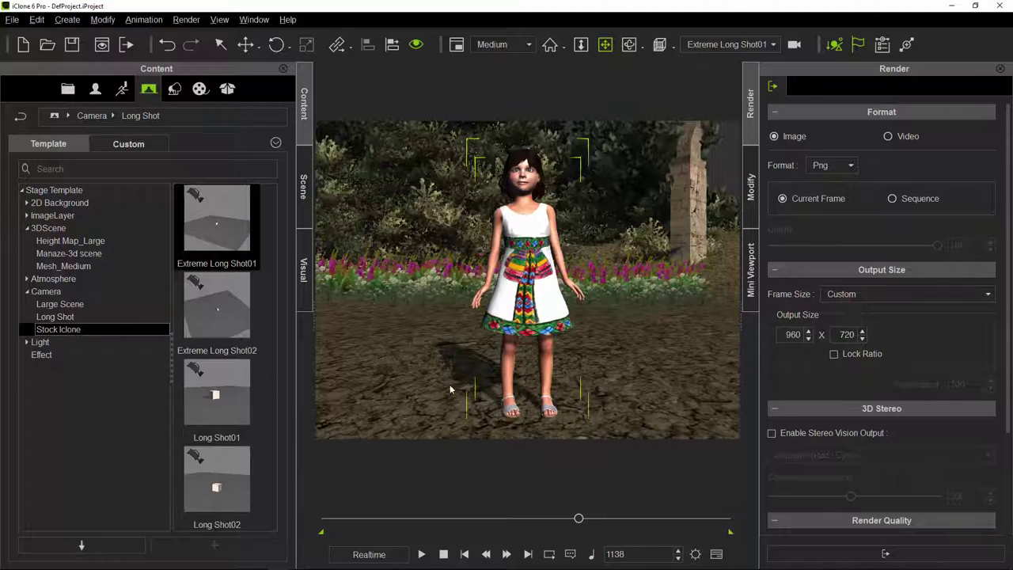
{"action": "left_click", "coordinate": [68, 329]}
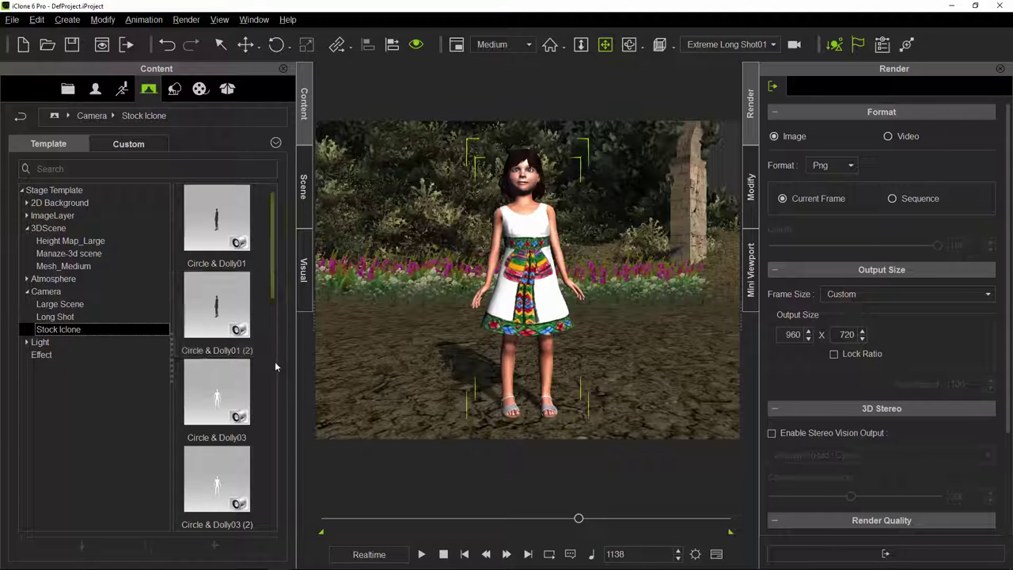
{"action": "scroll", "coordinate": [275, 366], "scroll_direction": "down", "scroll_amount": 8}
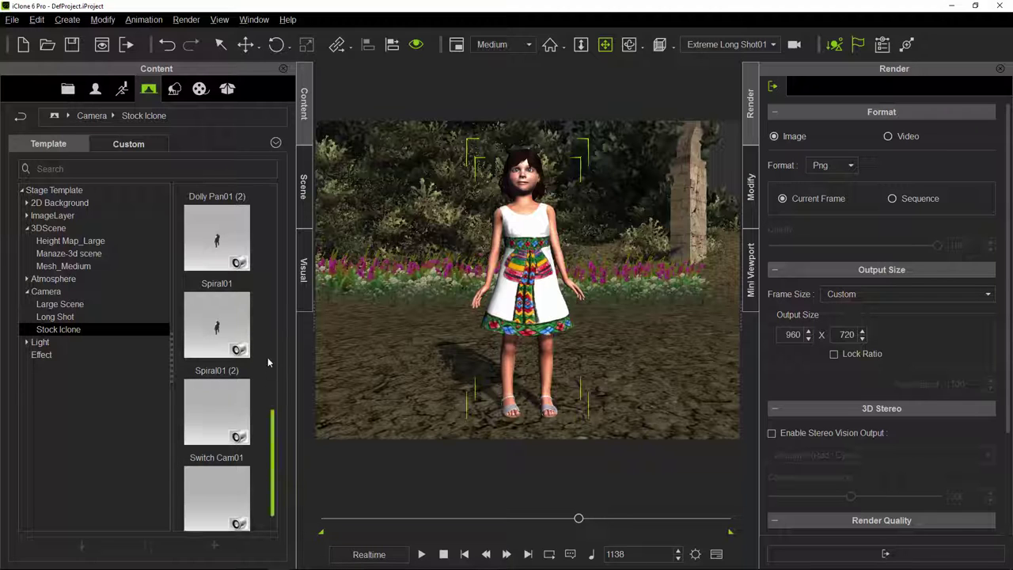
{"action": "scroll", "coordinate": [274, 298], "scroll_direction": "up", "scroll_amount": 6}
Step: Add the Large Scene camera template to the garden scene and play the project to its end
{"action": "left_click", "coordinate": [66, 306]}
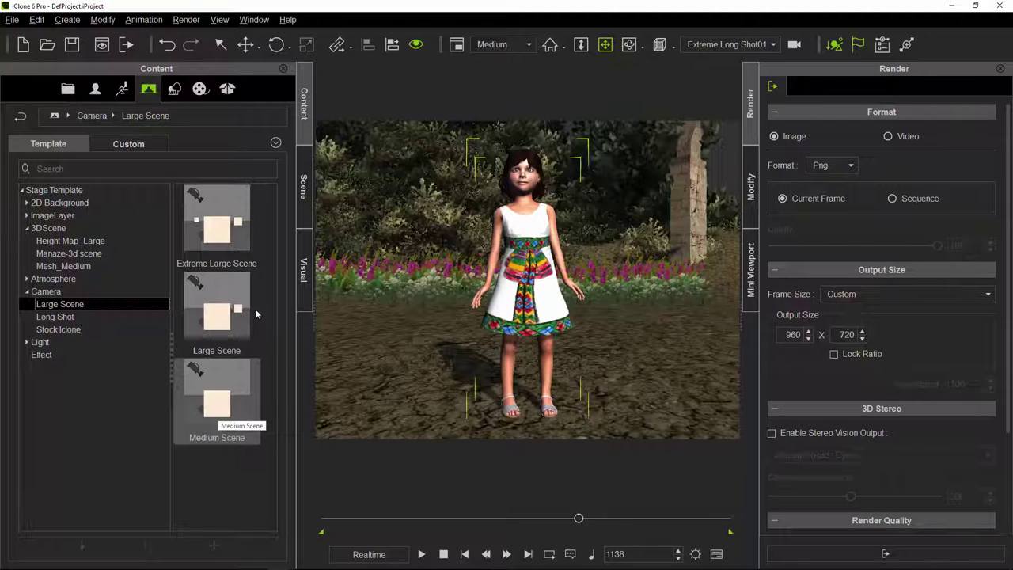
{"action": "left_click", "coordinate": [217, 311]}
{"action": "left_click_drag", "start_coordinate": [216, 311], "coordinate": [407, 335]}
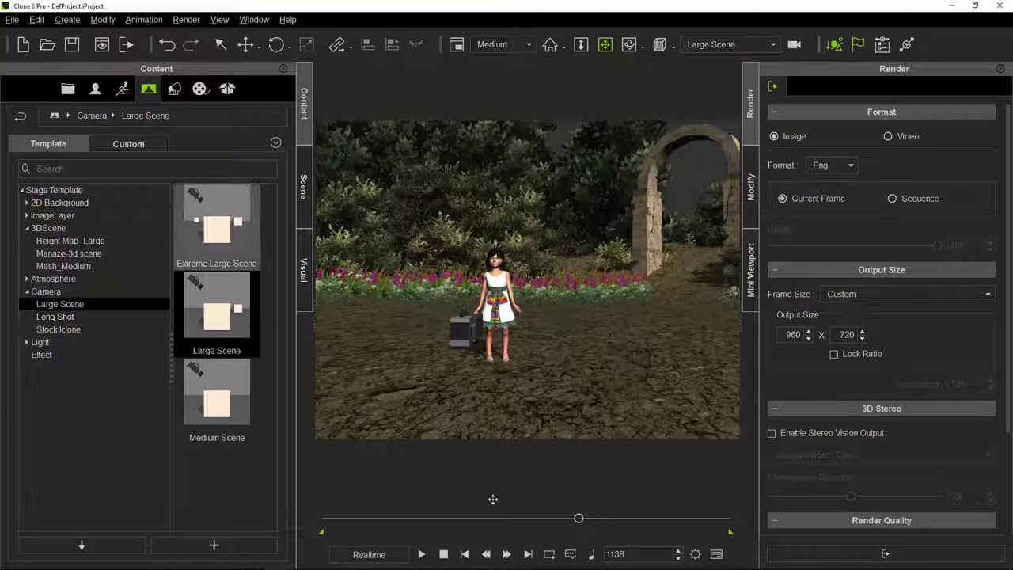
{"action": "left_click", "coordinate": [422, 555]}
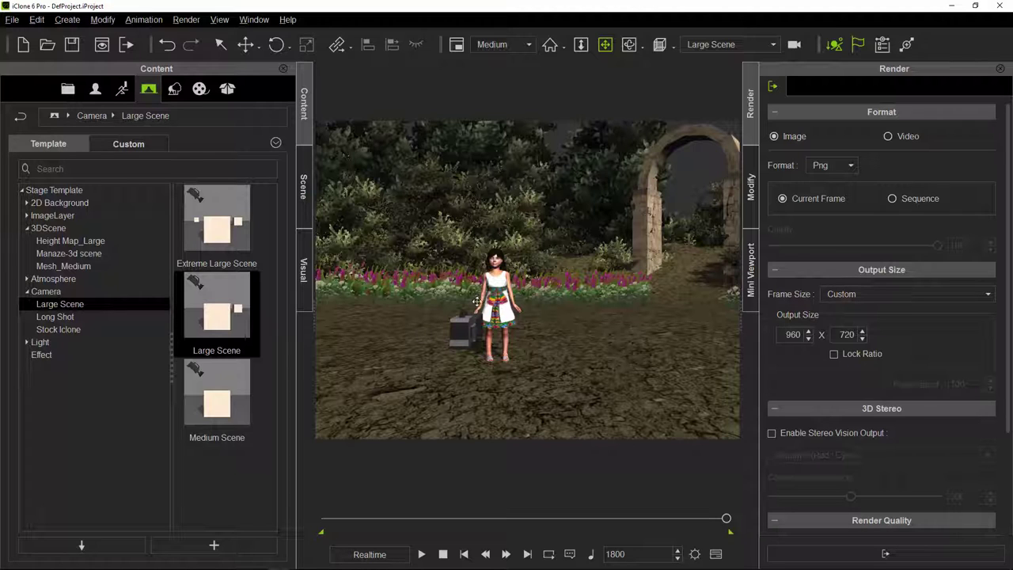
Step: At frame 1800, pan, zoom and orbit the Large Scene camera to a side view of the camera object near the avatar
{"action": "scroll", "coordinate": [508, 303], "scroll_direction": "up", "scroll_amount": 1}
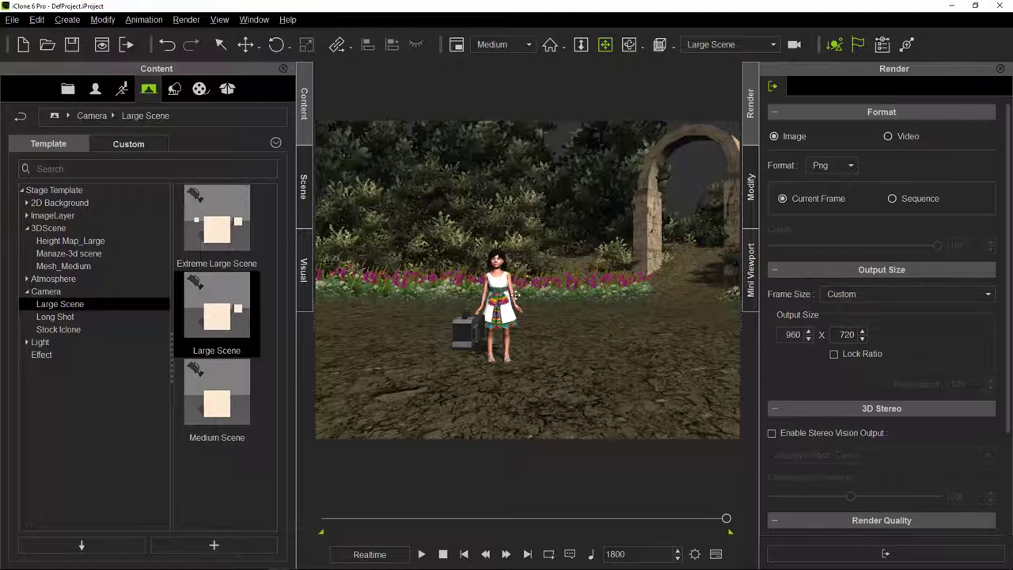
{"action": "right_click_drag", "start_coordinate": [507, 302], "coordinate": [490, 338]}
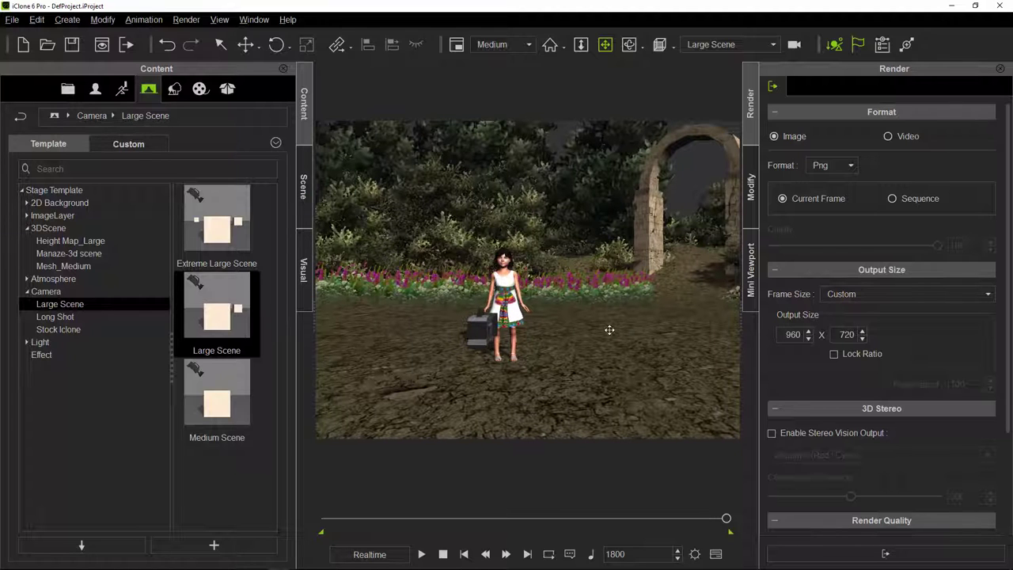
{"action": "scroll", "coordinate": [608, 330], "scroll_direction": "up", "scroll_amount": 1}
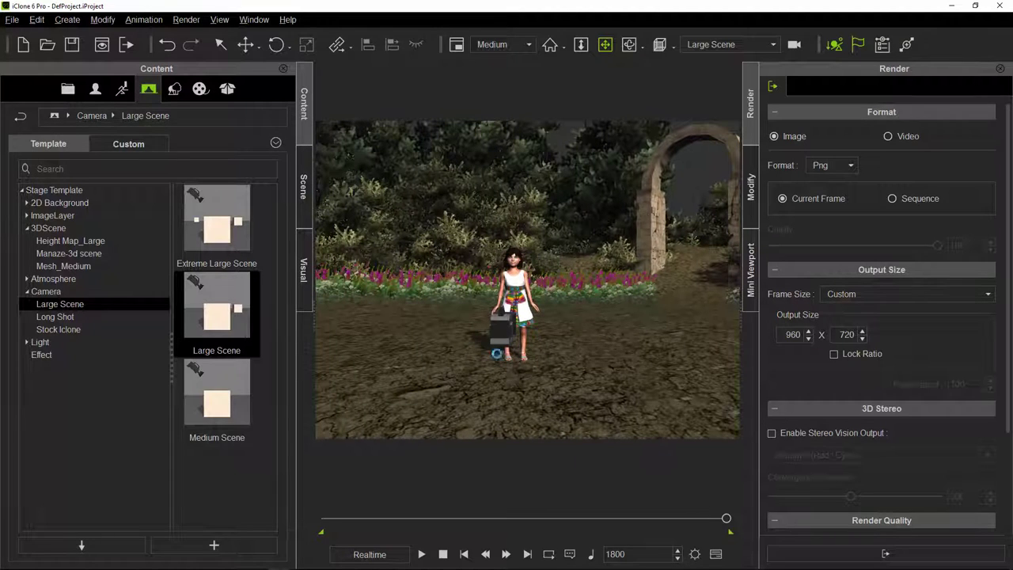
{"action": "right_click_drag", "start_coordinate": [497, 354], "coordinate": [536, 320]}
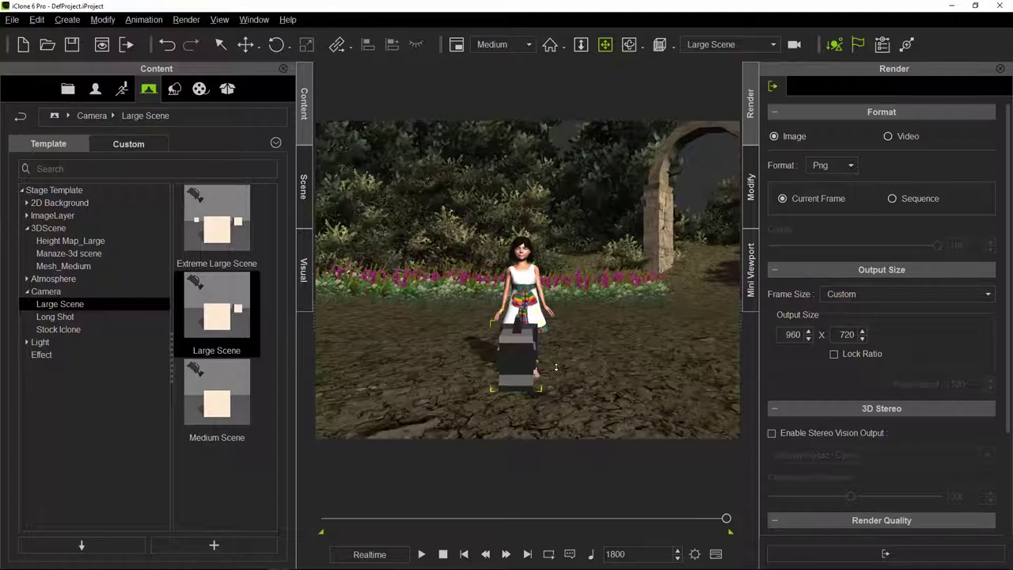
{"action": "scroll", "coordinate": [508, 416], "scroll_direction": "up", "scroll_amount": 5}
{"action": "scroll", "coordinate": [508, 415], "scroll_direction": "down", "scroll_amount": 5}
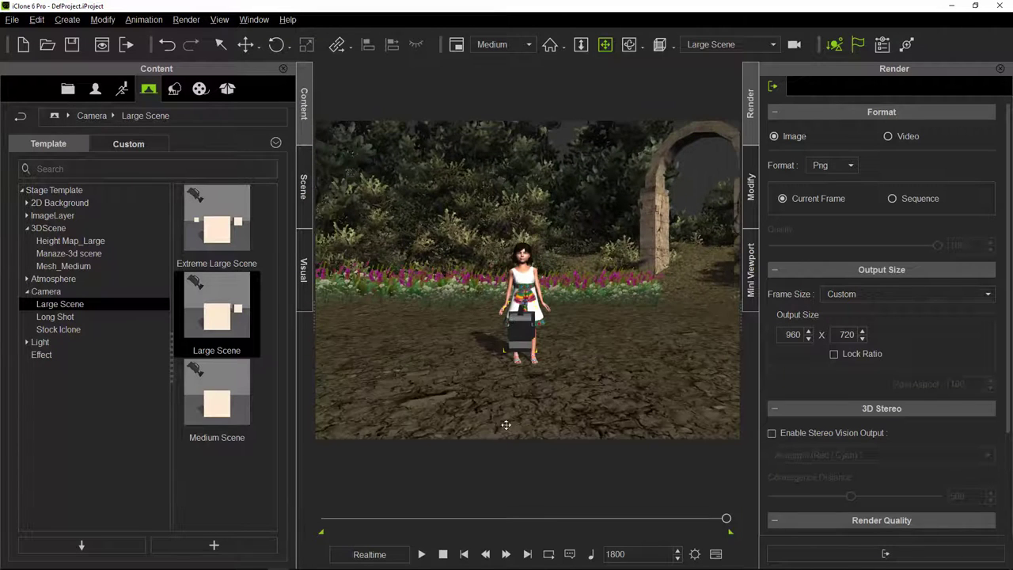
{"action": "left_click", "coordinate": [630, 45]}
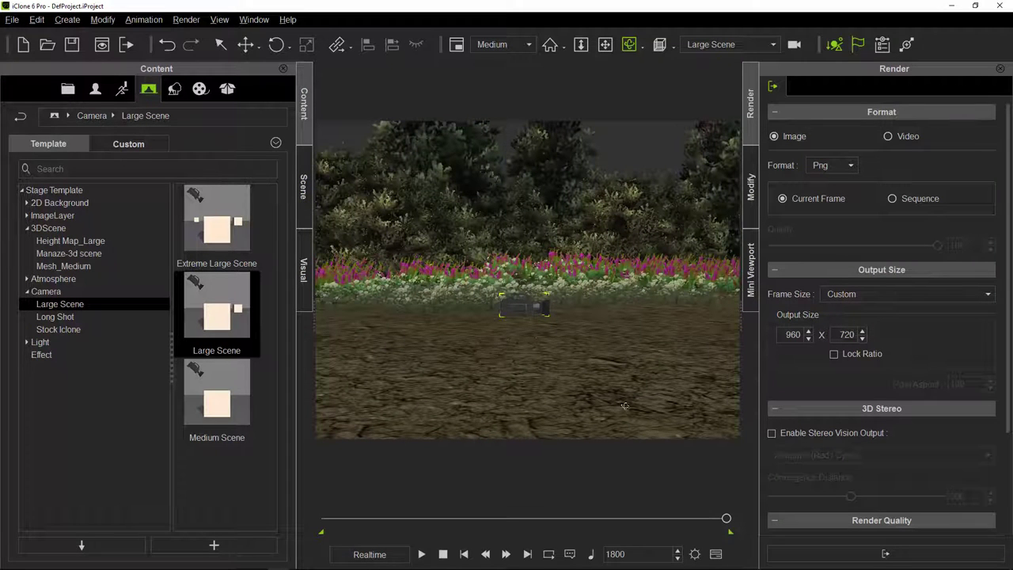
{"action": "scroll", "coordinate": [624, 406], "scroll_direction": "up", "scroll_amount": 5}
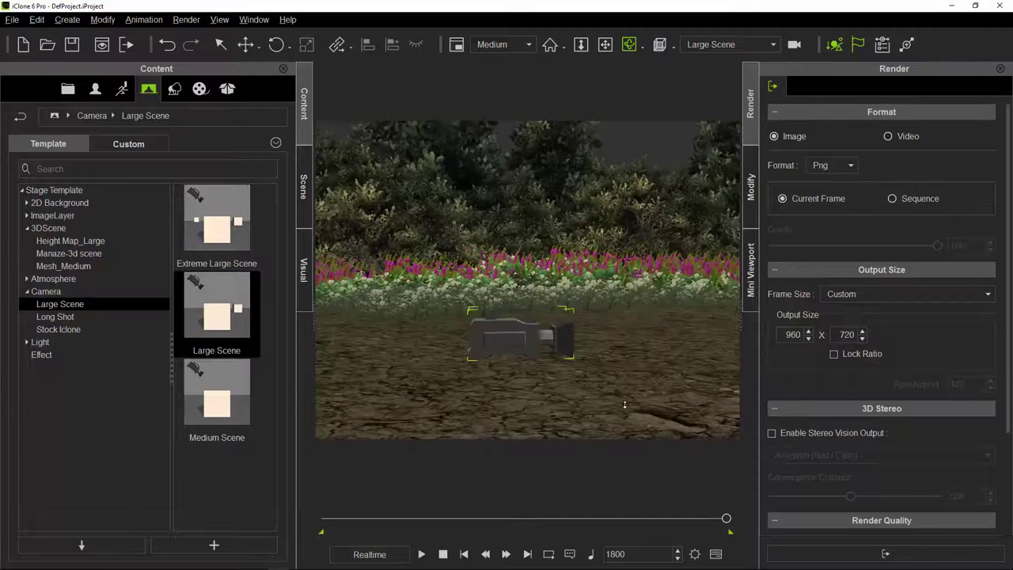
Step: Compare the Circle & Dolly01, Large Scene and Preview camera views at frame 1800
{"action": "left_click", "coordinate": [772, 45]}
{"action": "left_click", "coordinate": [712, 77]}
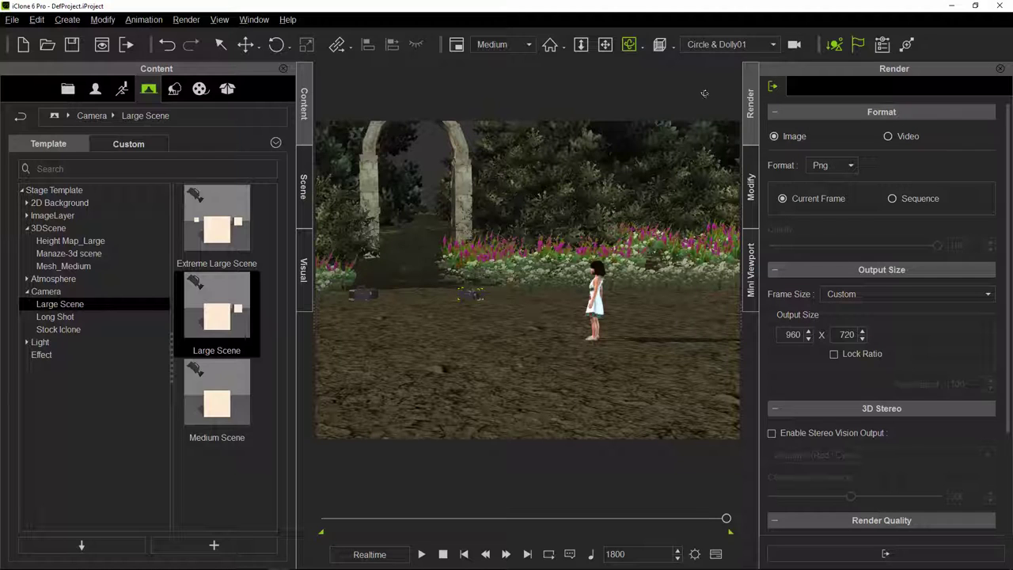
{"action": "left_click", "coordinate": [767, 47]}
{"action": "left_click", "coordinate": [722, 96]}
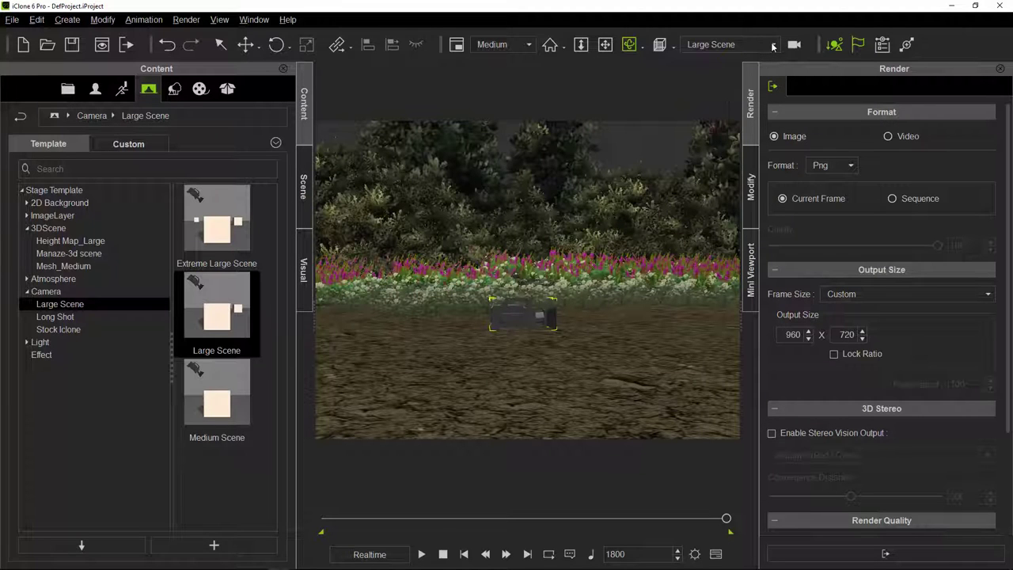
{"action": "left_click", "coordinate": [772, 47]}
{"action": "left_click", "coordinate": [708, 63]}
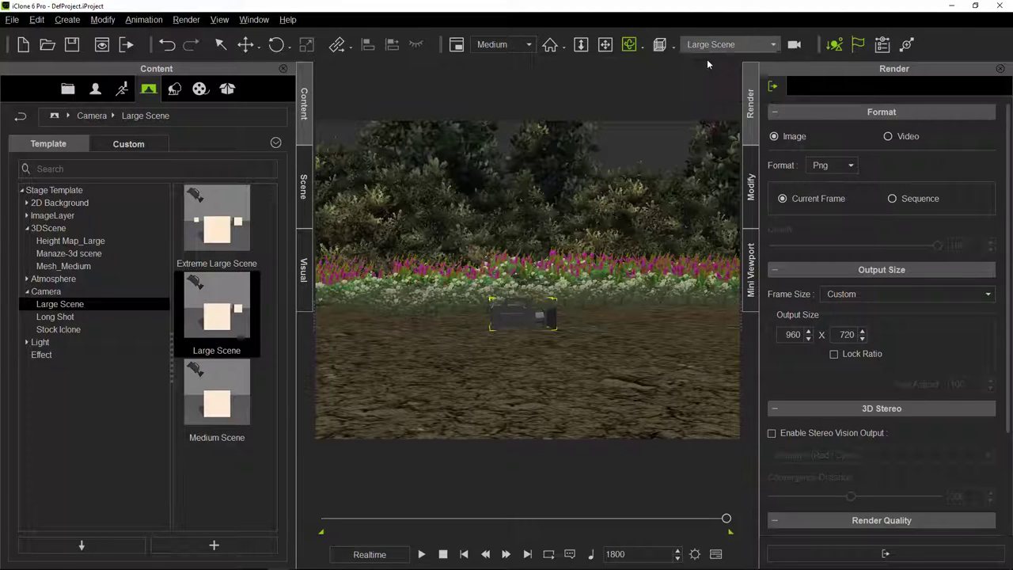
Step: Switch to the Extreme Long Shot01 camera, scrubbing its view to frame 1571, and collapse the Camera template category
{"action": "left_click", "coordinate": [772, 46]}
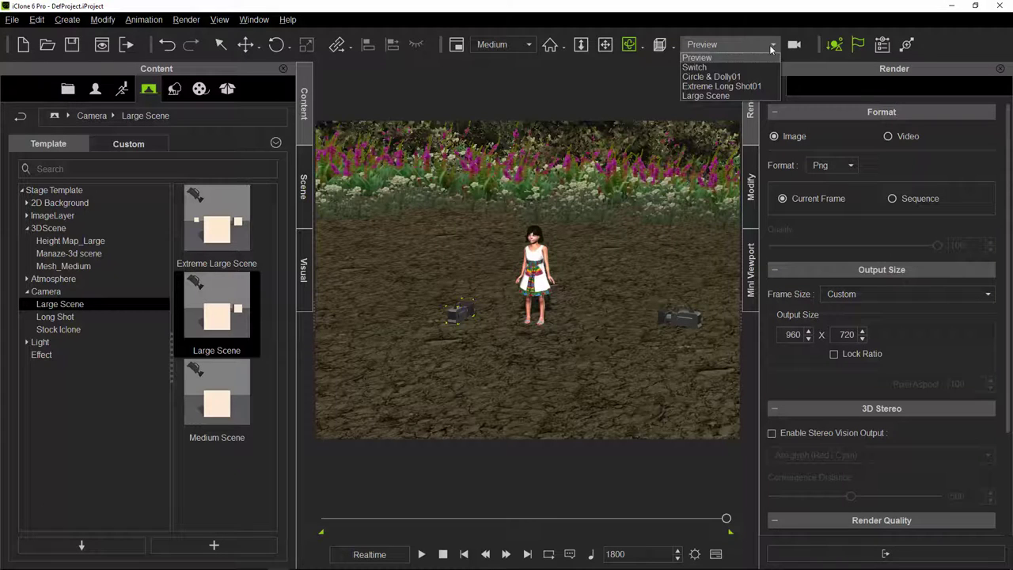
{"action": "left_click", "coordinate": [720, 86]}
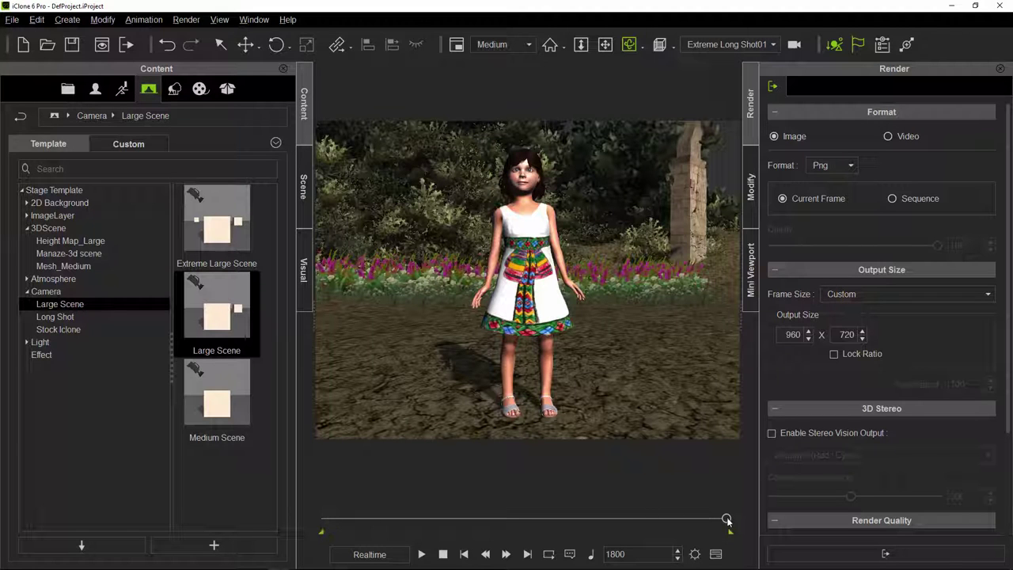
{"action": "left_click", "coordinate": [549, 520]}
{"action": "left_click_drag", "start_coordinate": [556, 518], "coordinate": [676, 519]}
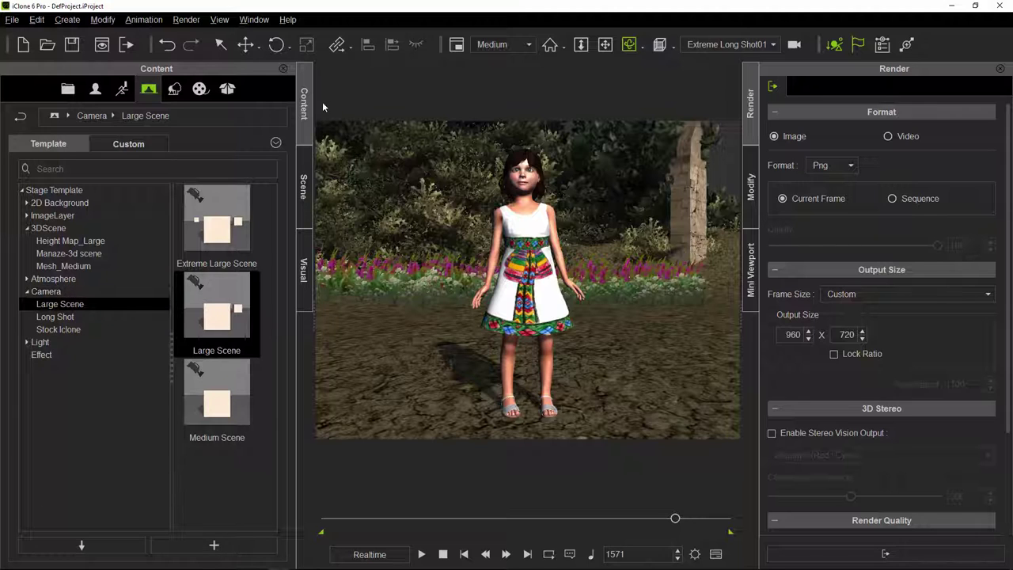
{"action": "left_click", "coordinate": [27, 293]}
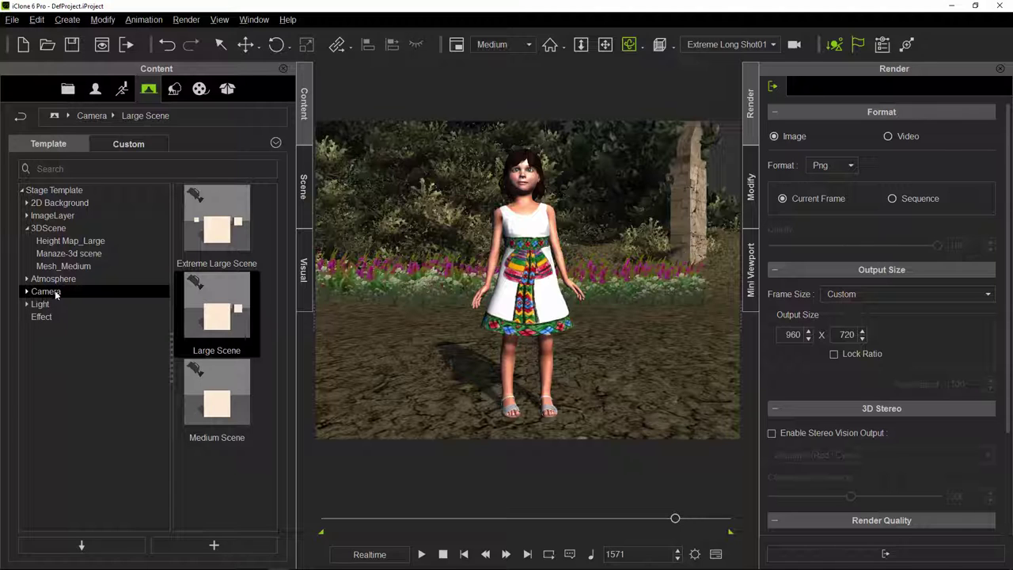